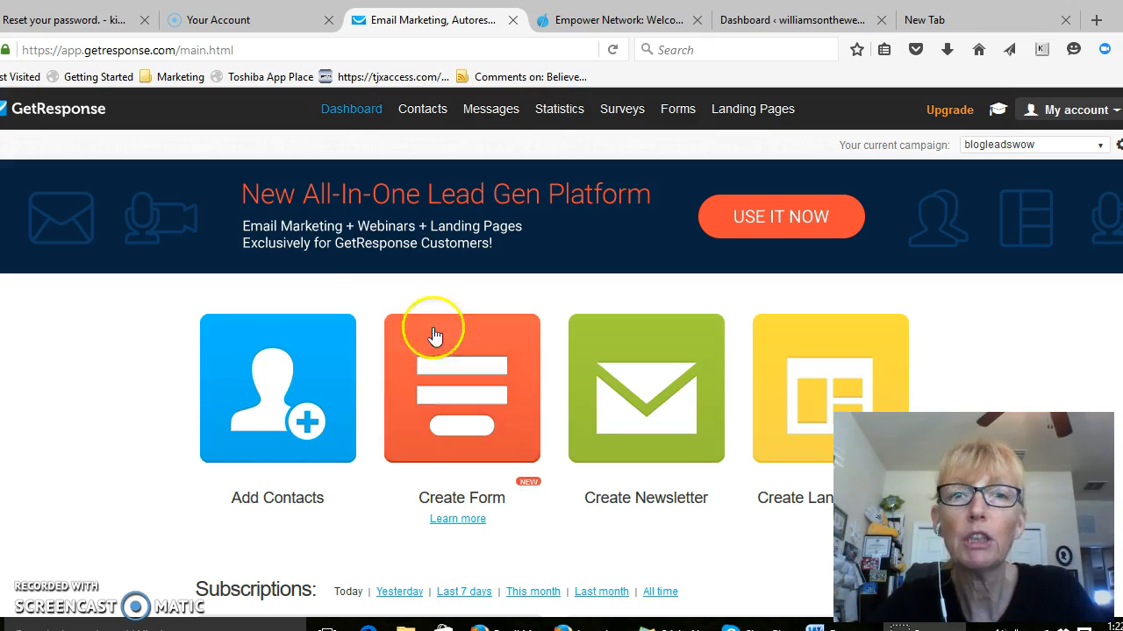
Check the Kalatu blog dashboard, returning to the GetResponse dashboard
mouse_move(770, 118)
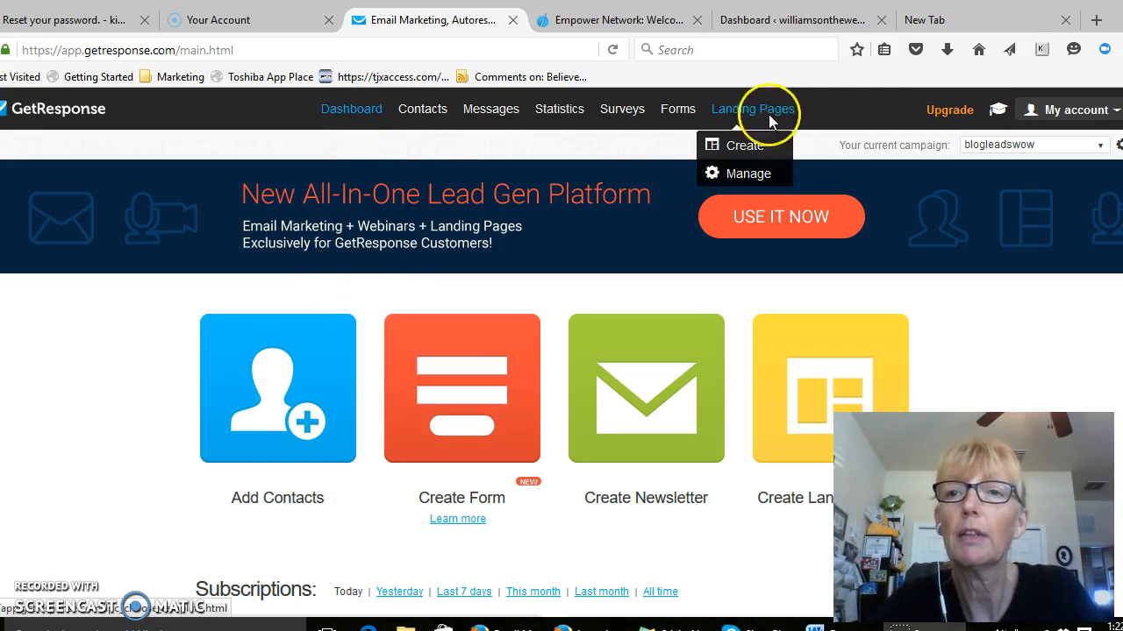
left_click(801, 26)
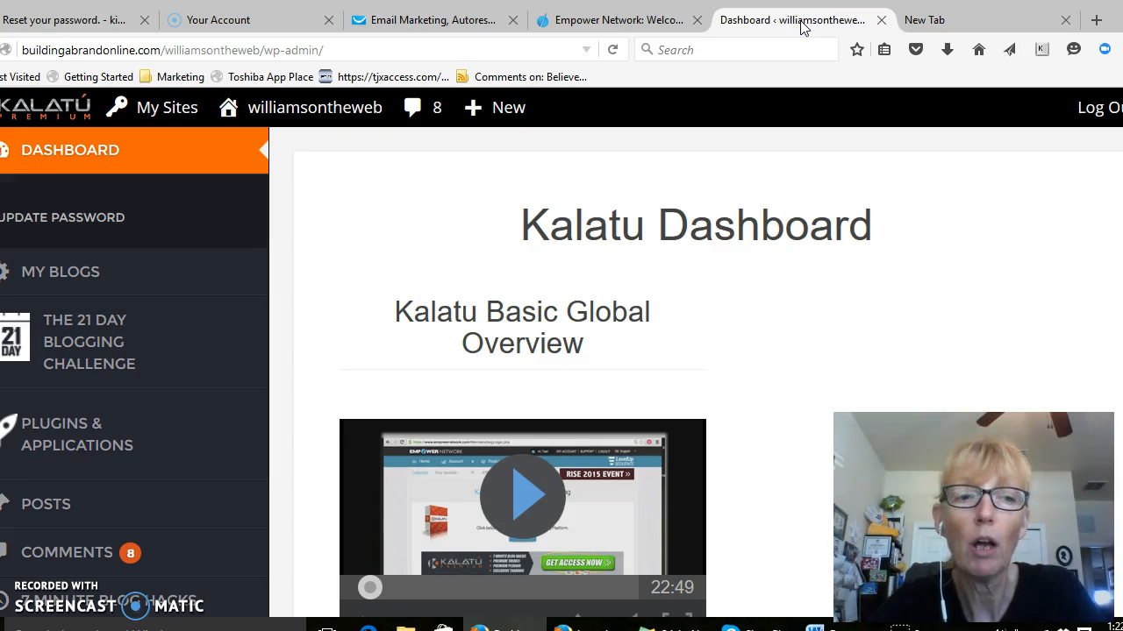
left_click(445, 25)
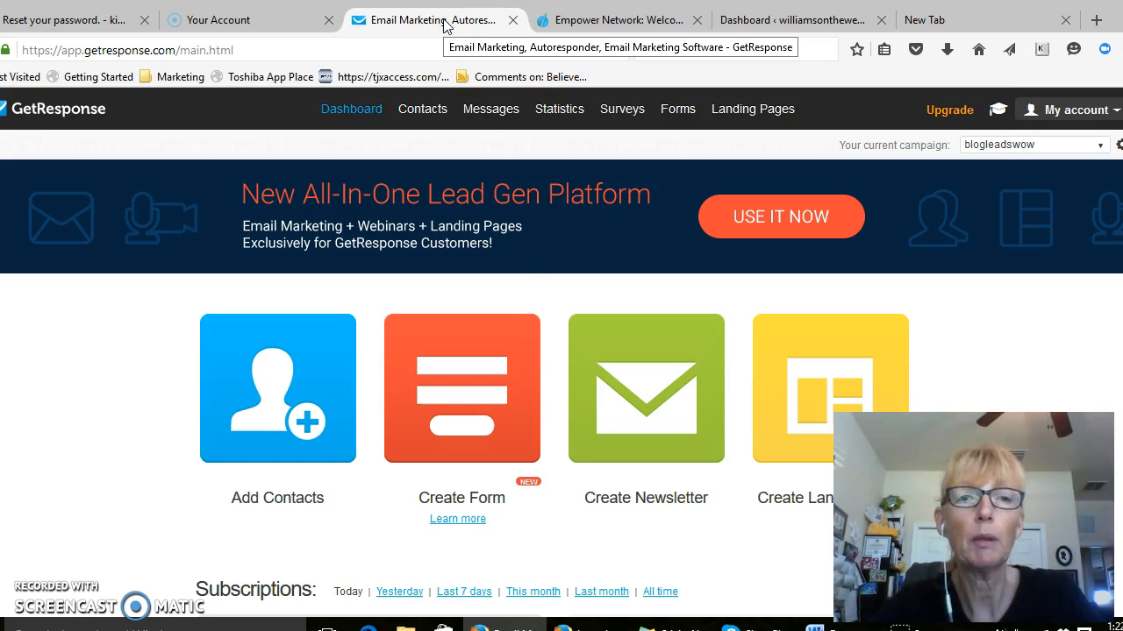
Start creating a new form and bring up the List Builder Wizard's template gallery
left_click(463, 465)
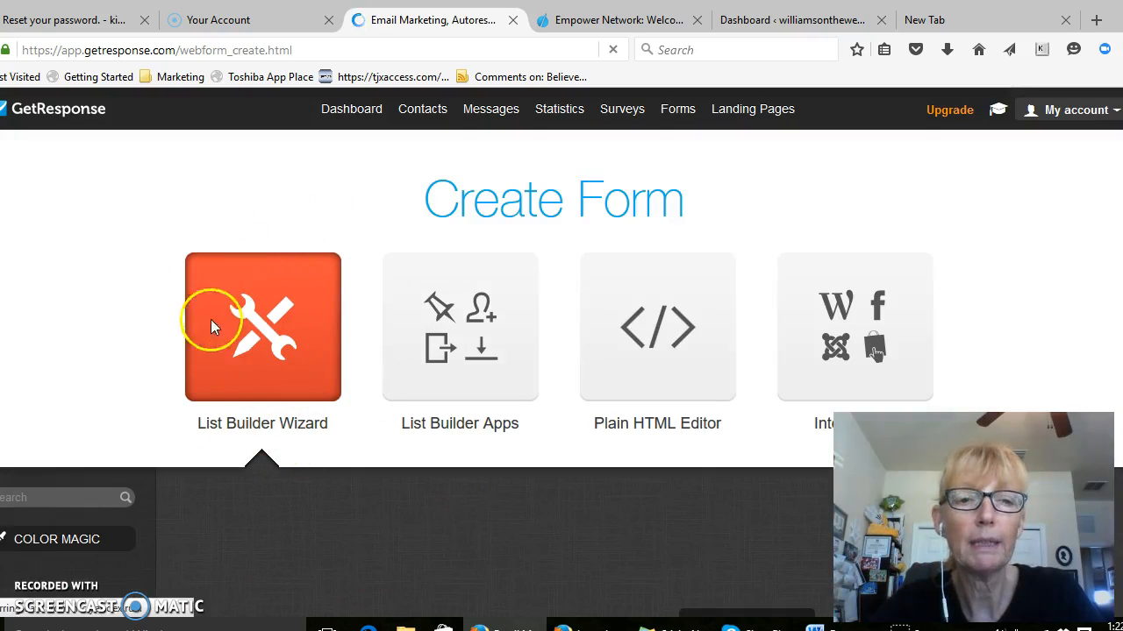
scroll(312, 360, "down", 3)
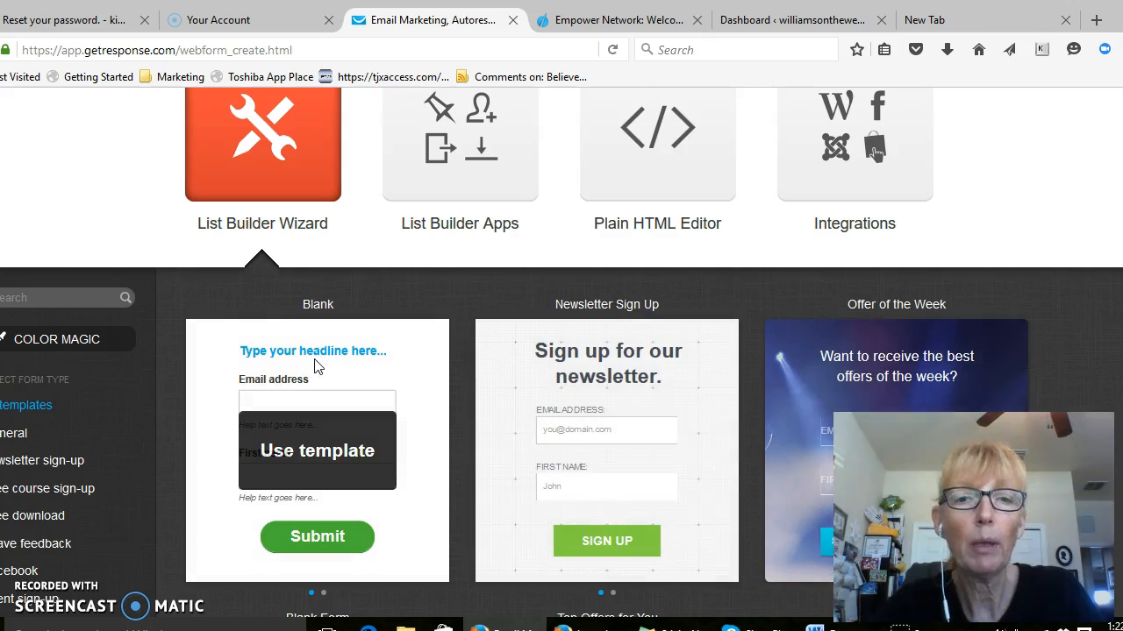
scroll(469, 324, "down", 1)
scroll(469, 324, "down", 2)
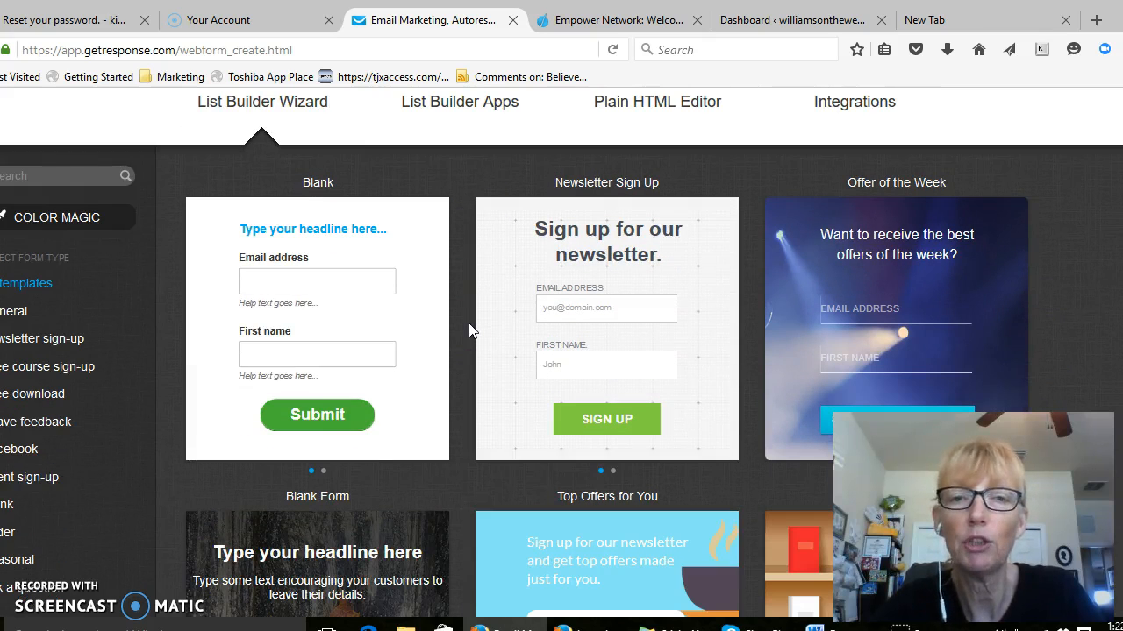
Browse the form templates in the free course sign-up category
left_click(15, 365)
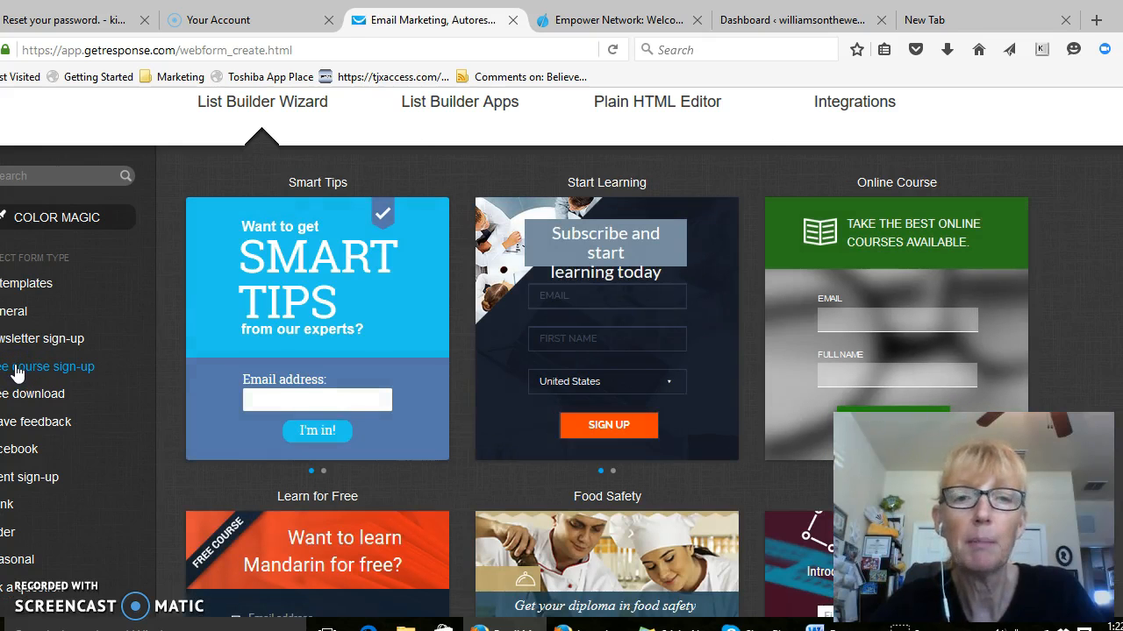
scroll(186, 346, "down", 4)
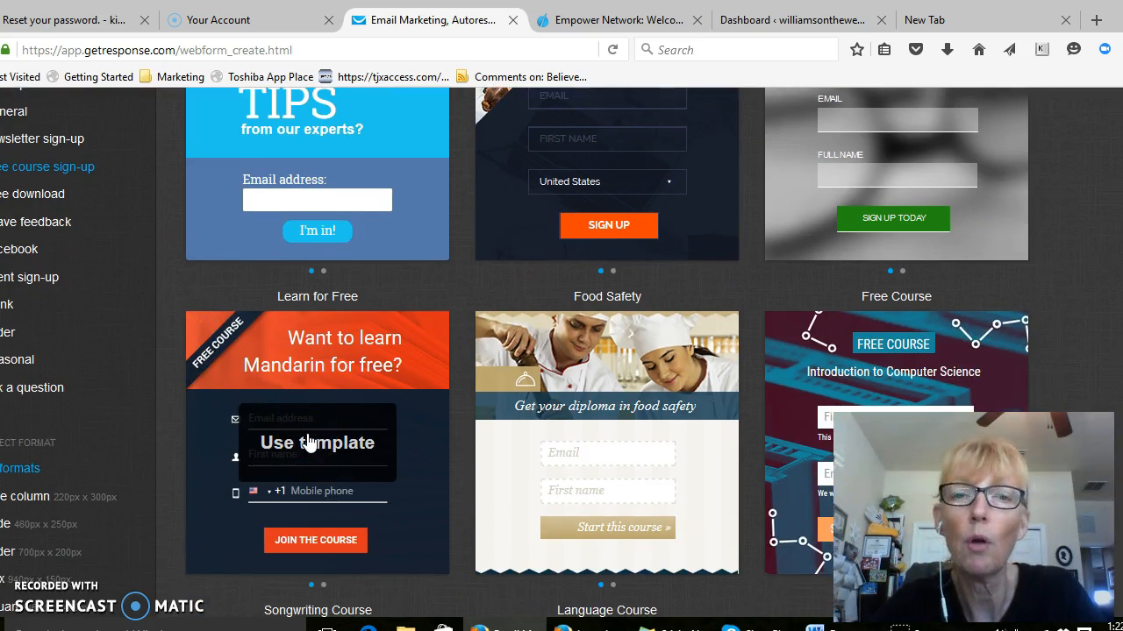
scroll(307, 443, "up", 4)
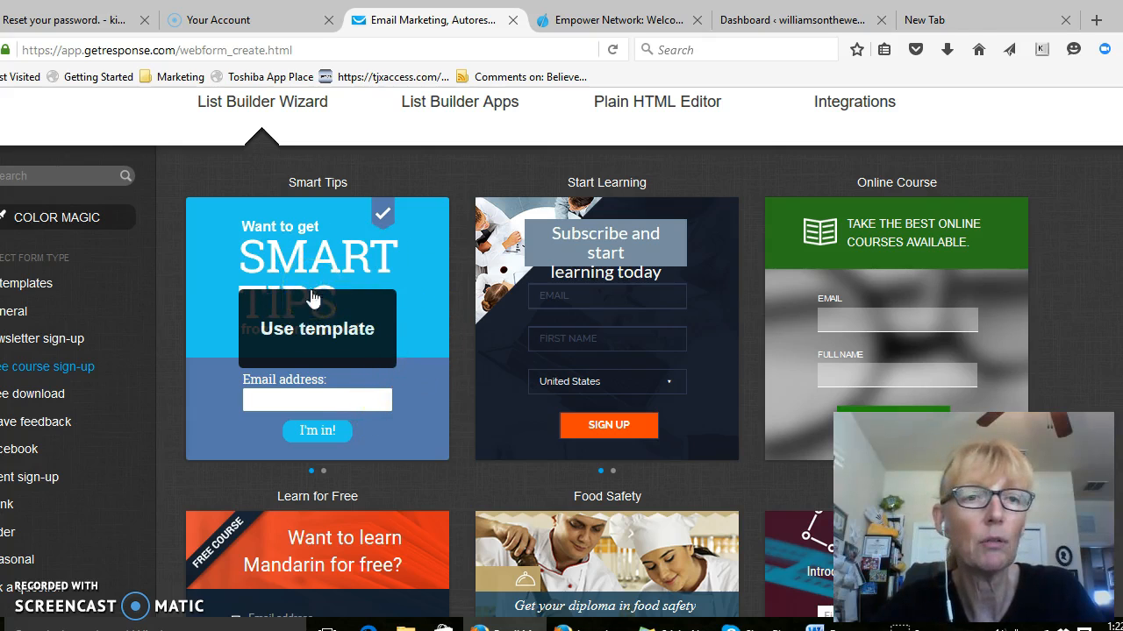
Show the General form templates and load the Blank template into the form editor
left_click(19, 312)
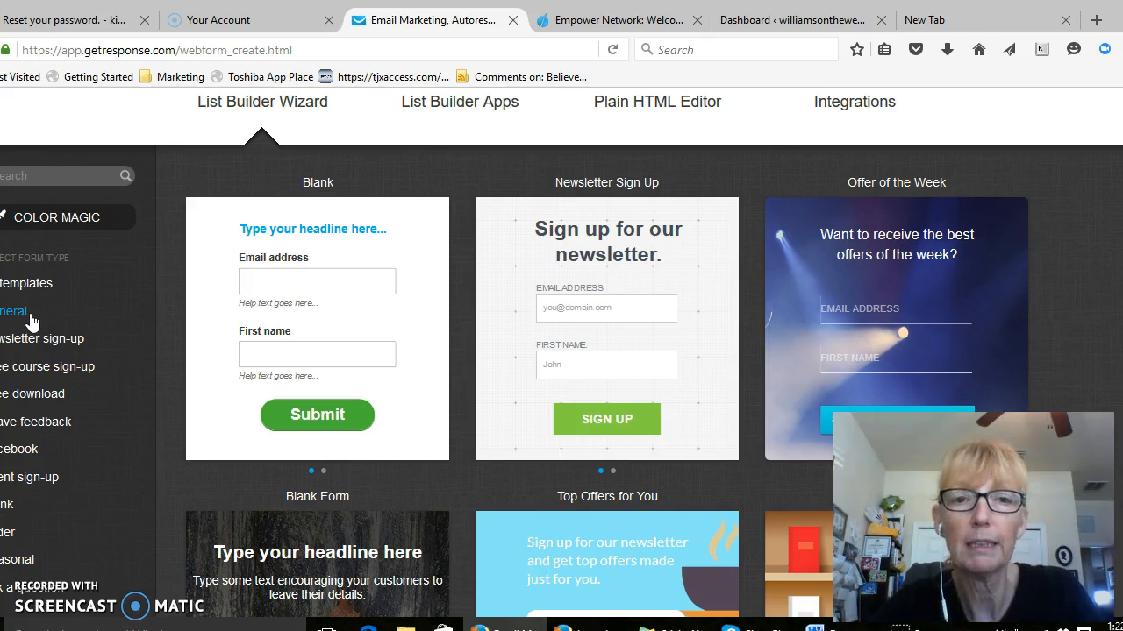
mouse_move(321, 413)
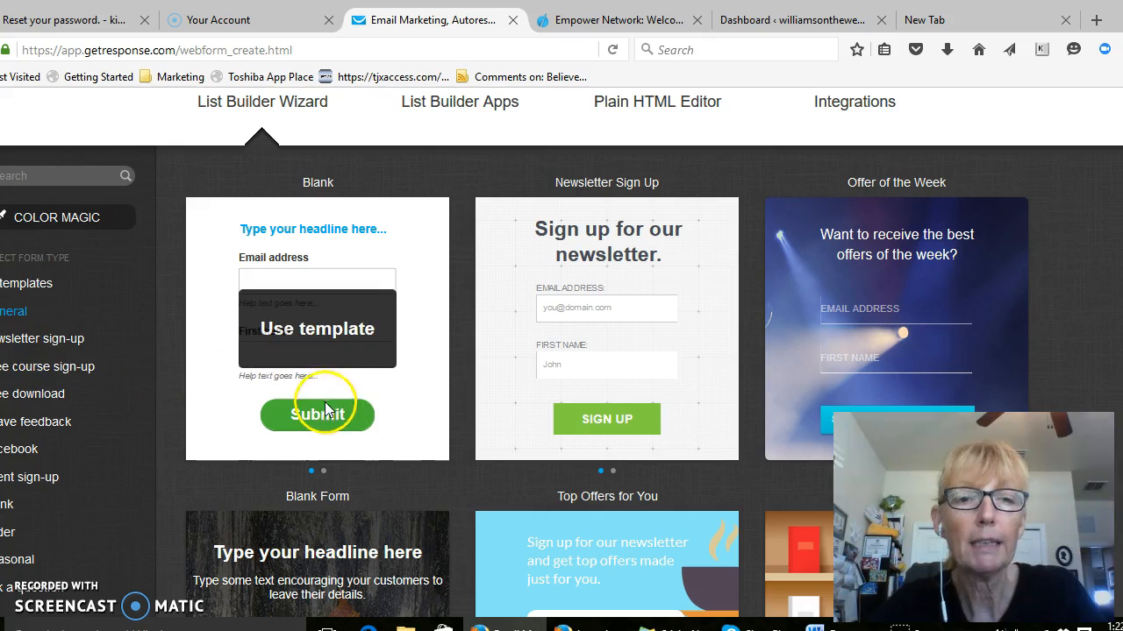
left_click(319, 330)
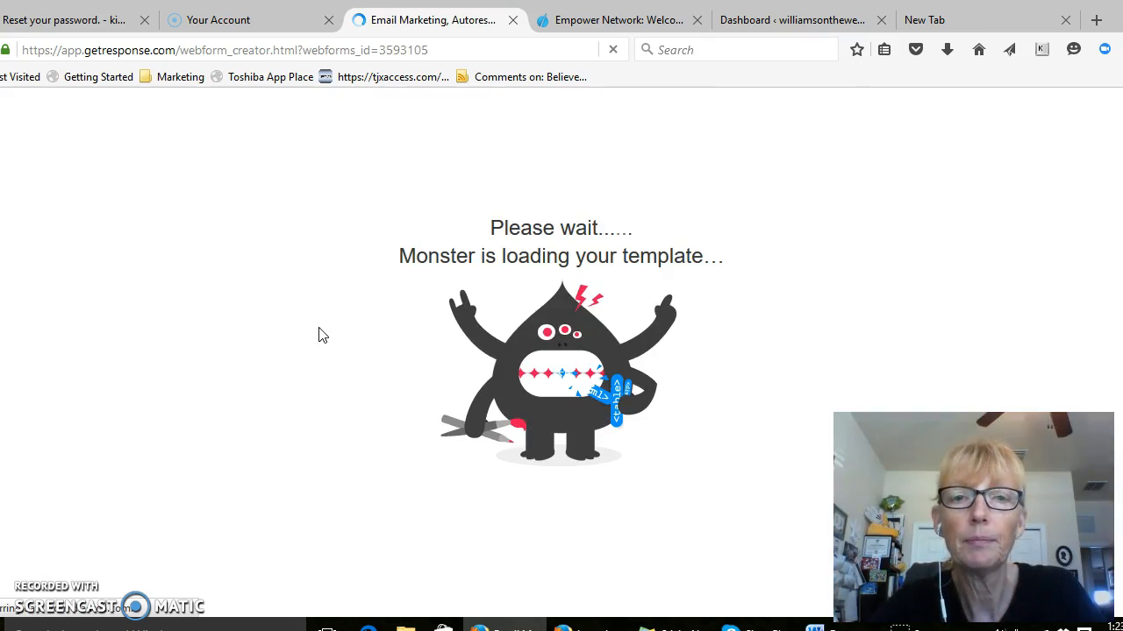
left_click(687, 340)
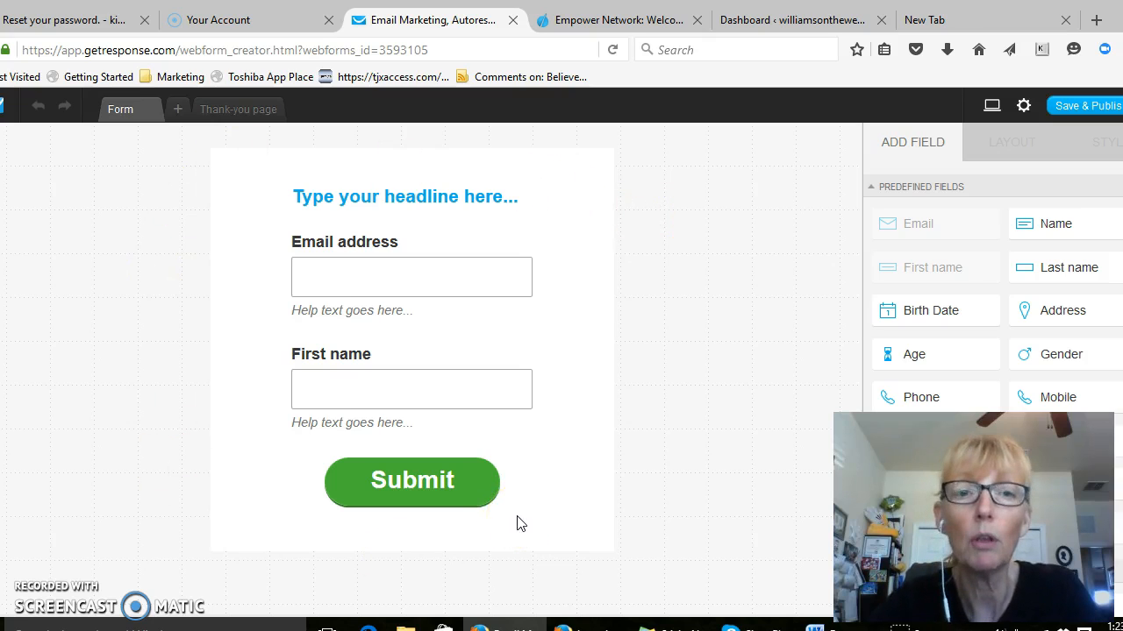
Move the headline slightly down so it sits directly above the Email address label, aligned with the label's left edge
left_click(422, 193)
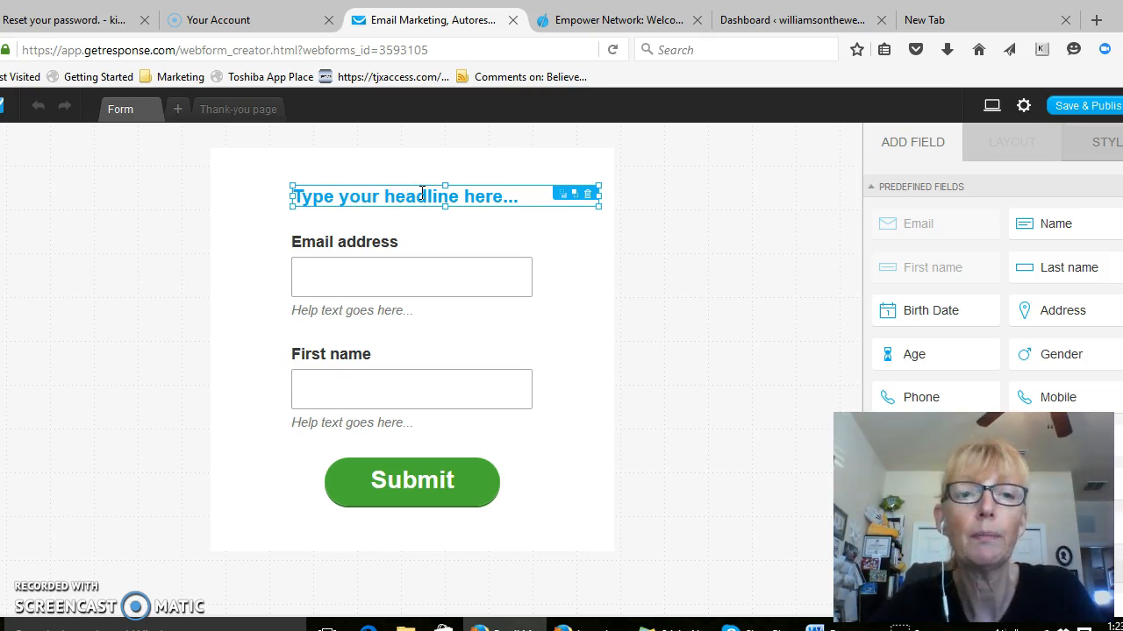
left_click(537, 199)
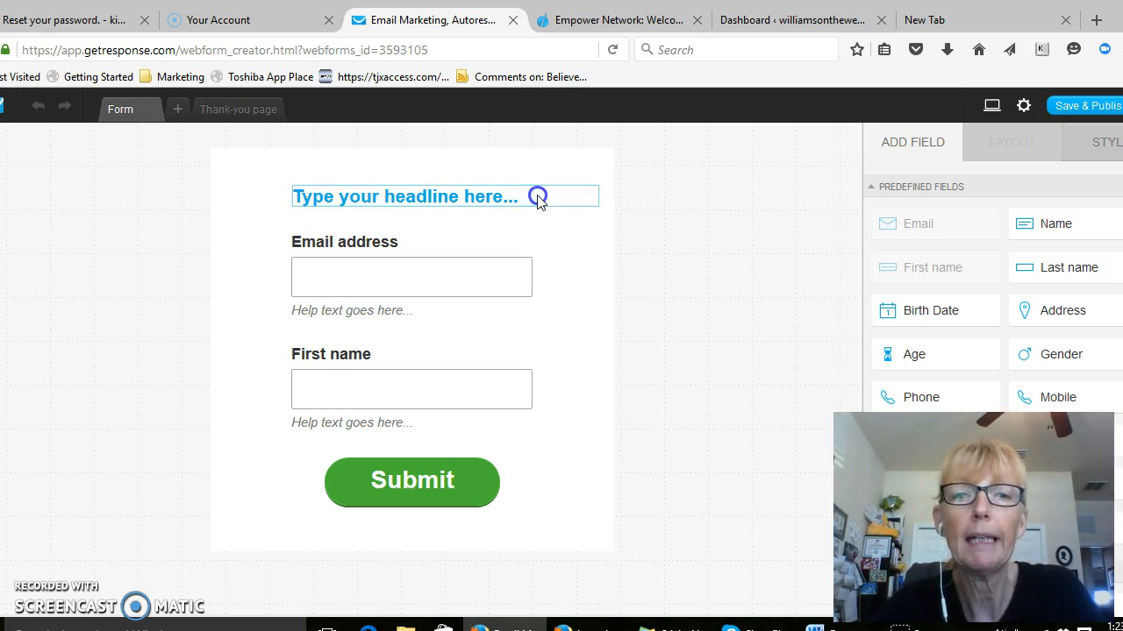
left_click_drag(527, 196, 472, 213)
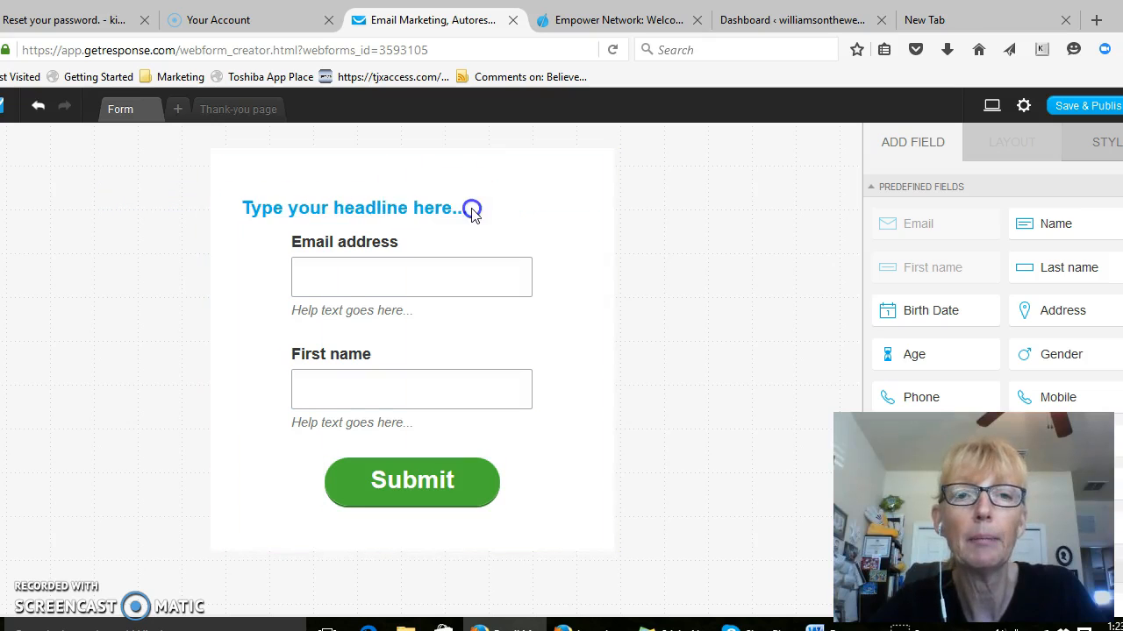
left_click_drag(323, 208, 378, 214)
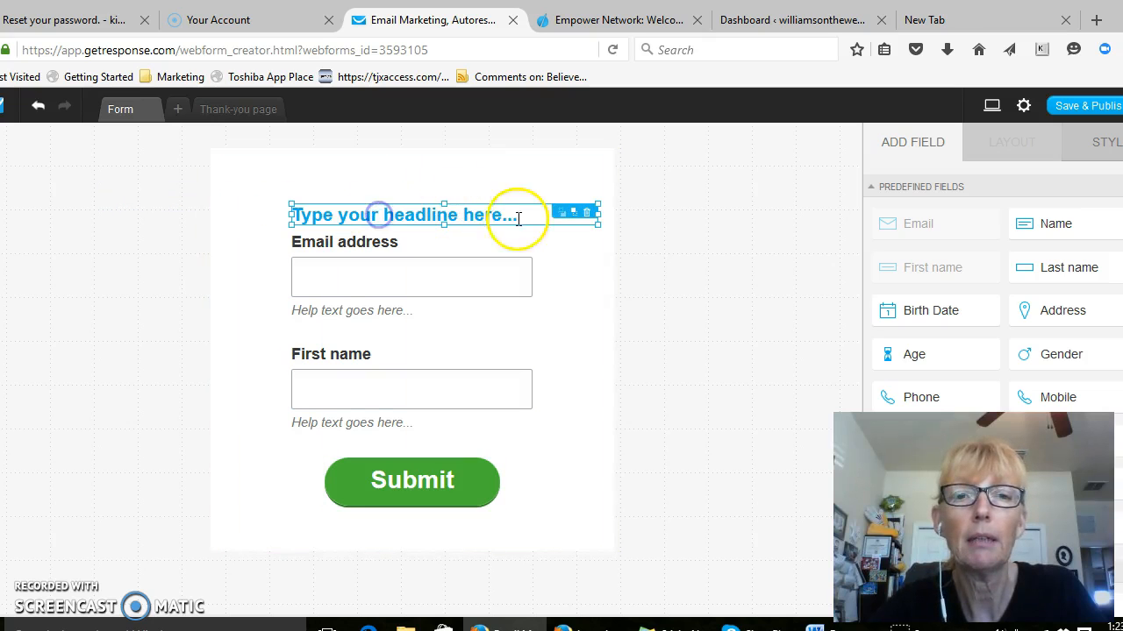
left_click(521, 217)
mouse_move(521, 219)
left_mouse_down()
mouse_move(421, 223)
mouse_move(516, 211)
left_mouse_up()
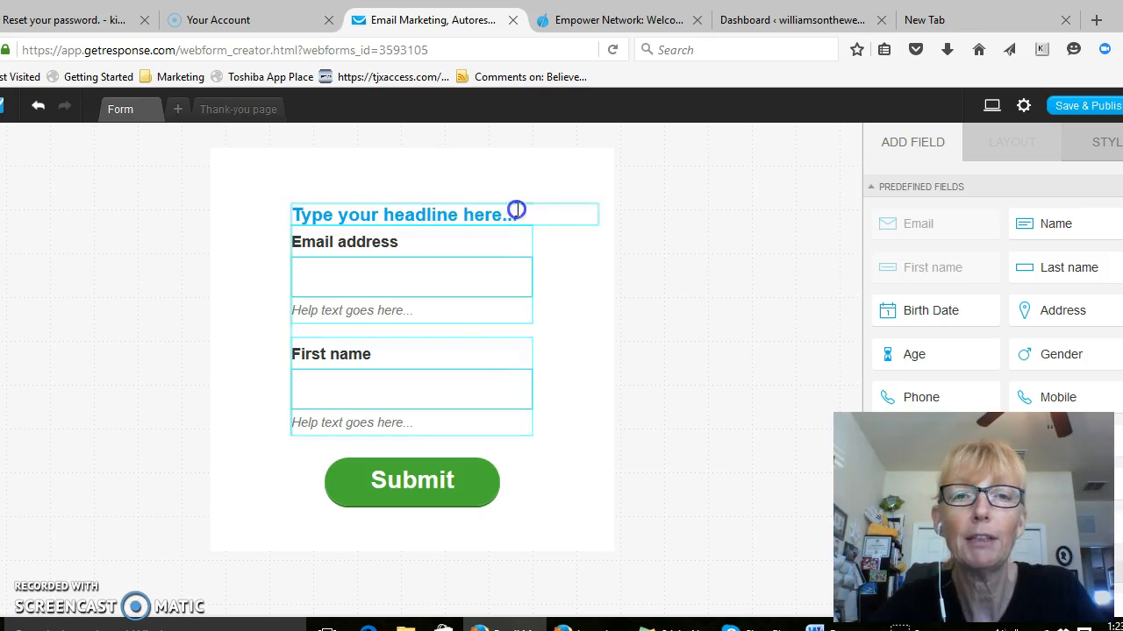
Replace the placeholder headline text with "Sign up for my newsletters"
left_click(334, 216)
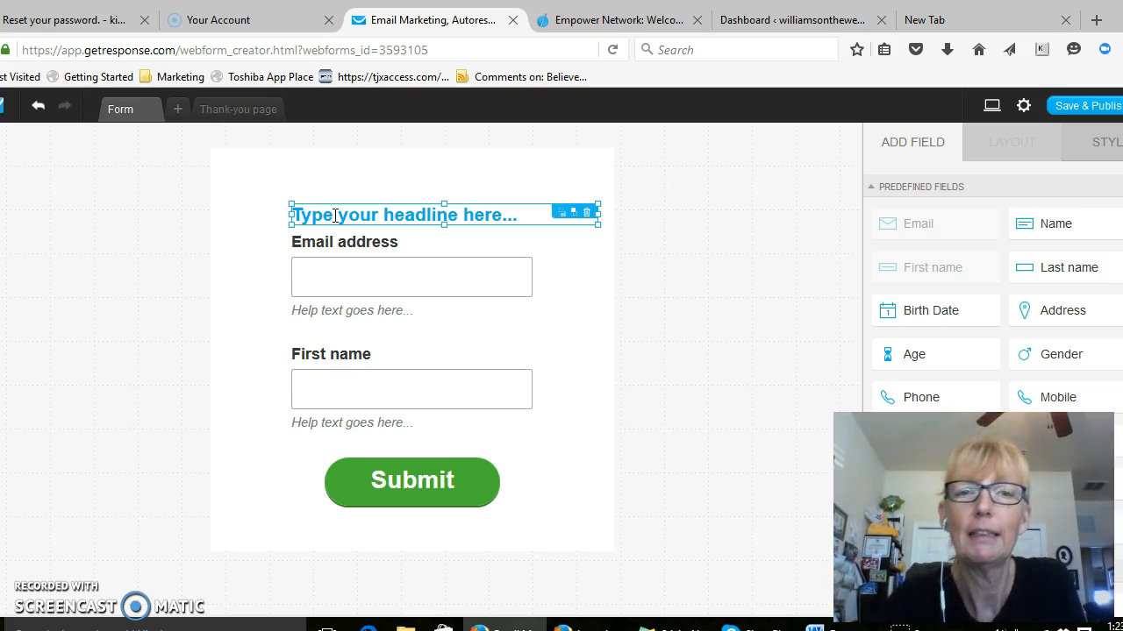
double_click(334, 216)
type("s")
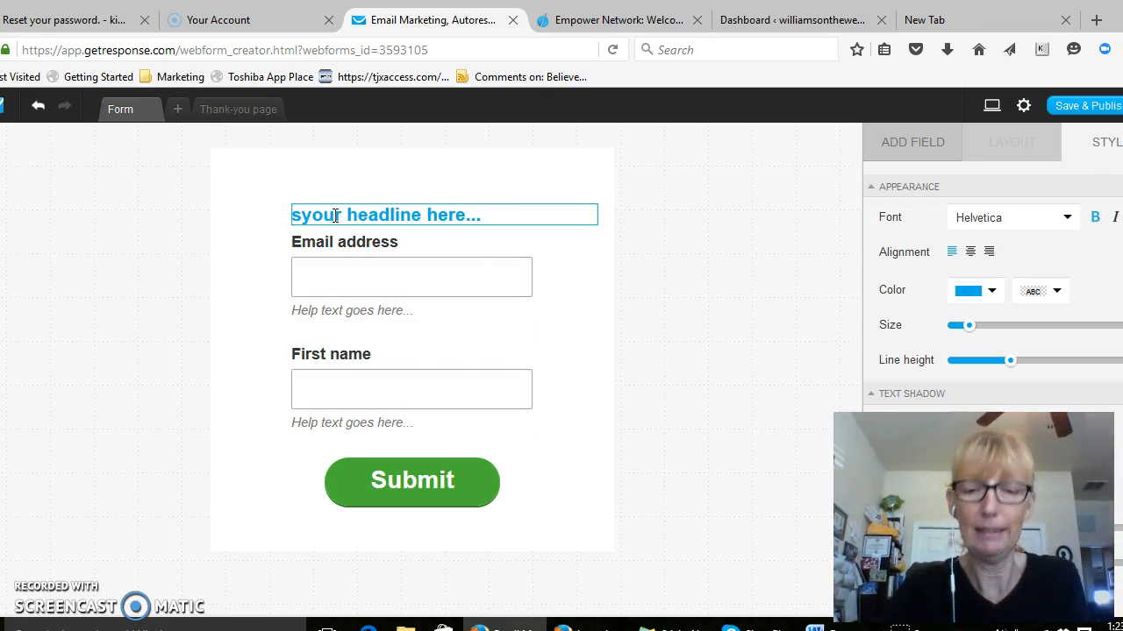
key("Delete")
key("Delete")
key("Delete")
key("Delete")
key("Delete")
key("Delete")
key("Delete")
key("Delete")
key("Delete")
key("Delete")
key("Delete")
key("Delete")
key("Delete")
key("Delete")
key("Delete")
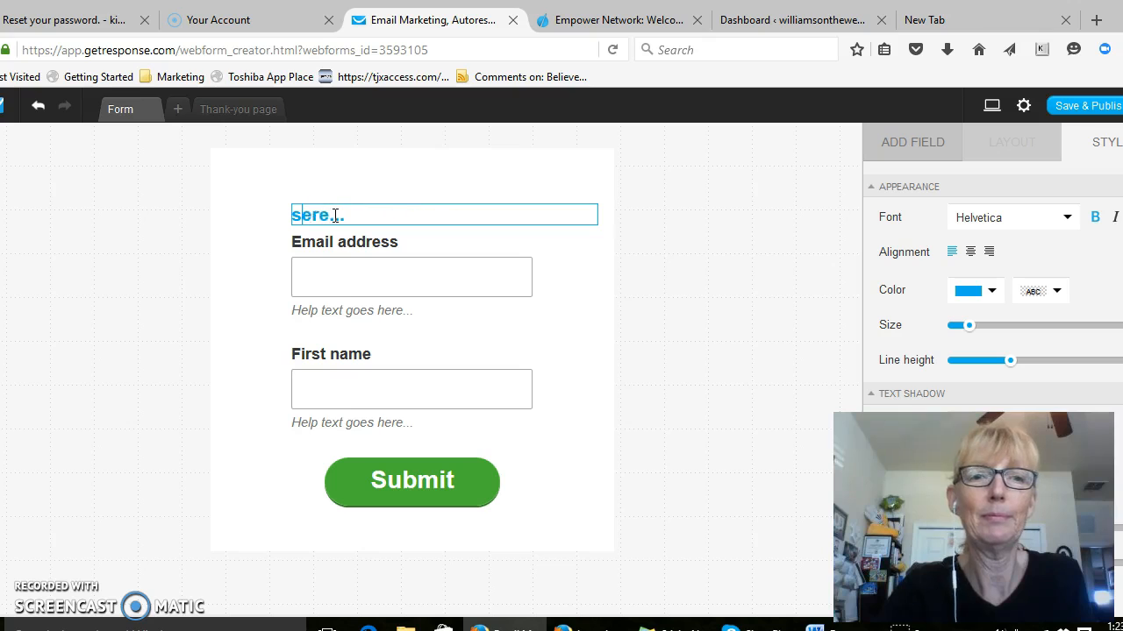
type("ign up for m")
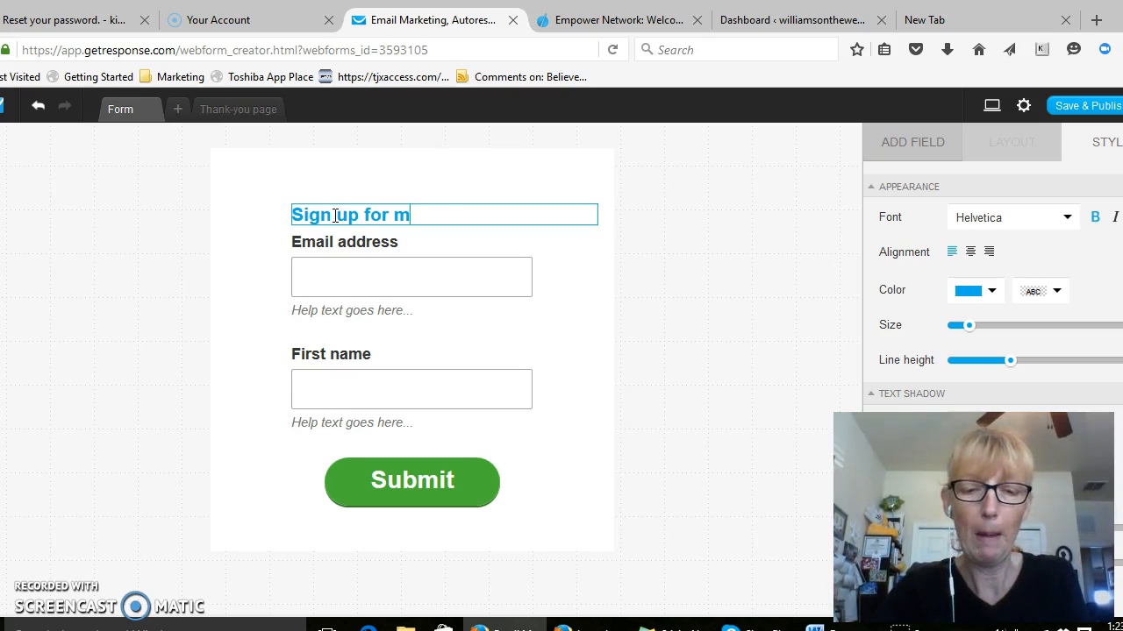
type("y newsleyy")
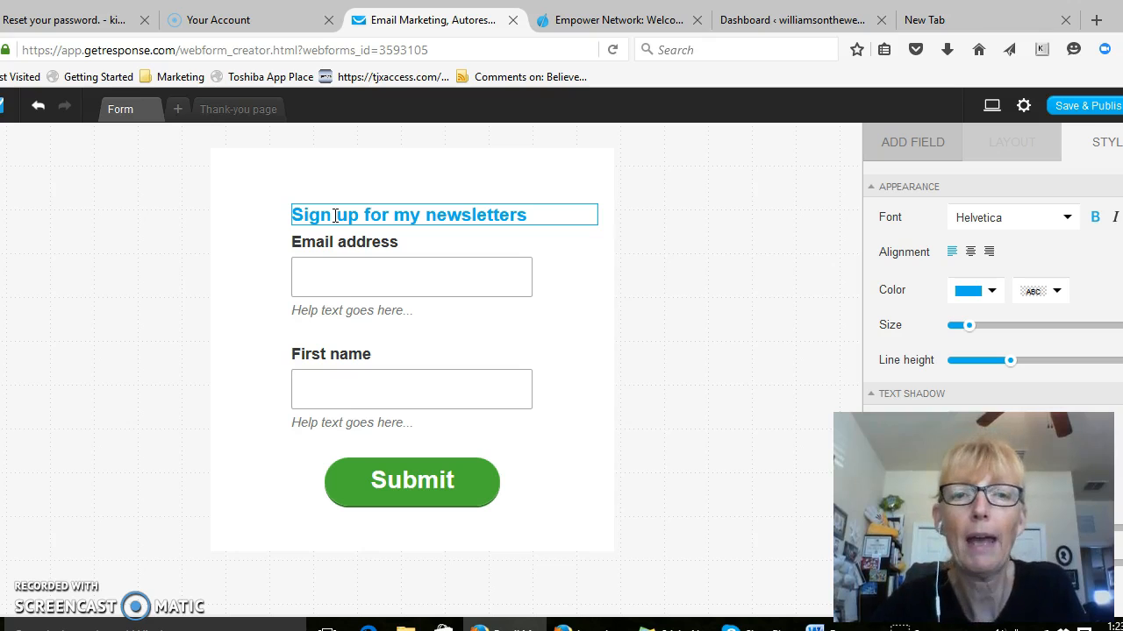
left_click(339, 269)
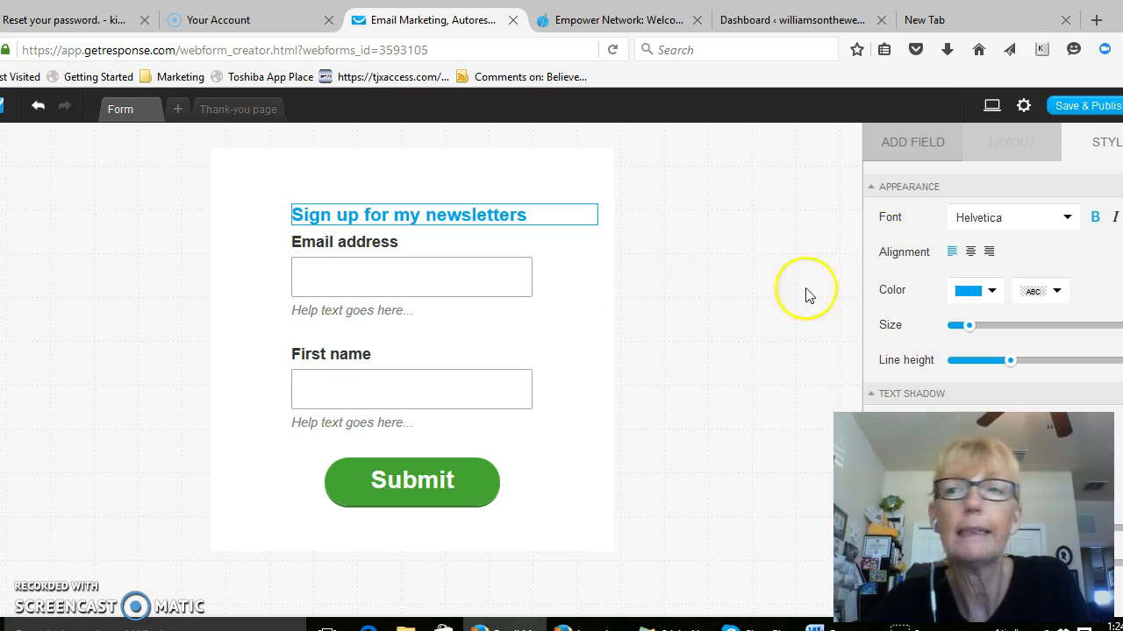
Open the form settings and replace the default form name with "blog"
left_click(1024, 107)
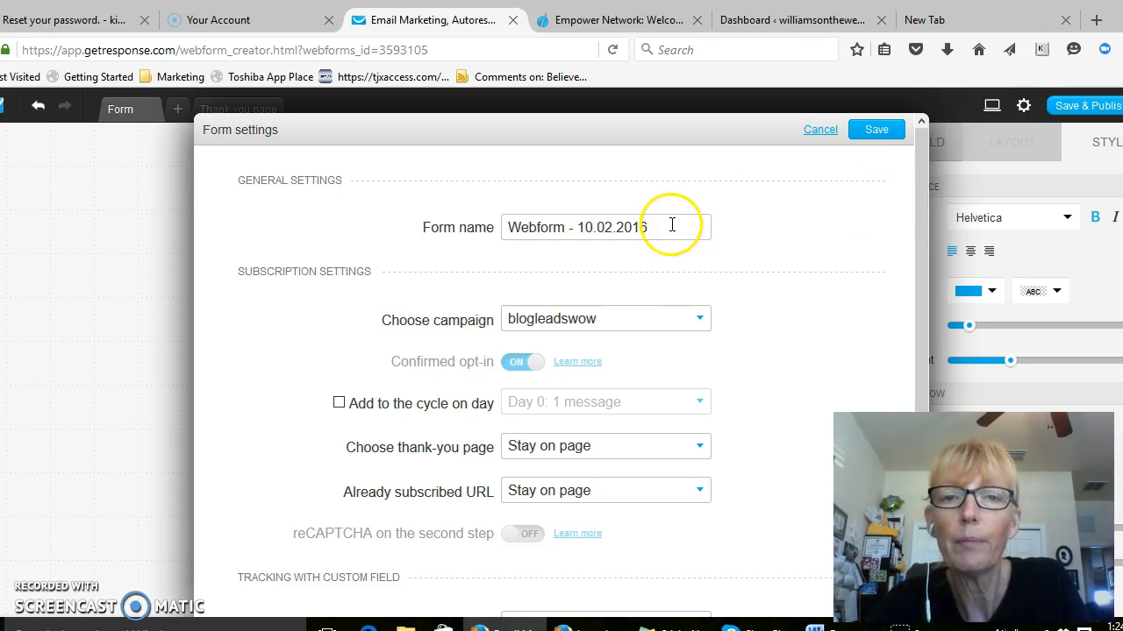
left_click_drag(672, 227, 496, 237)
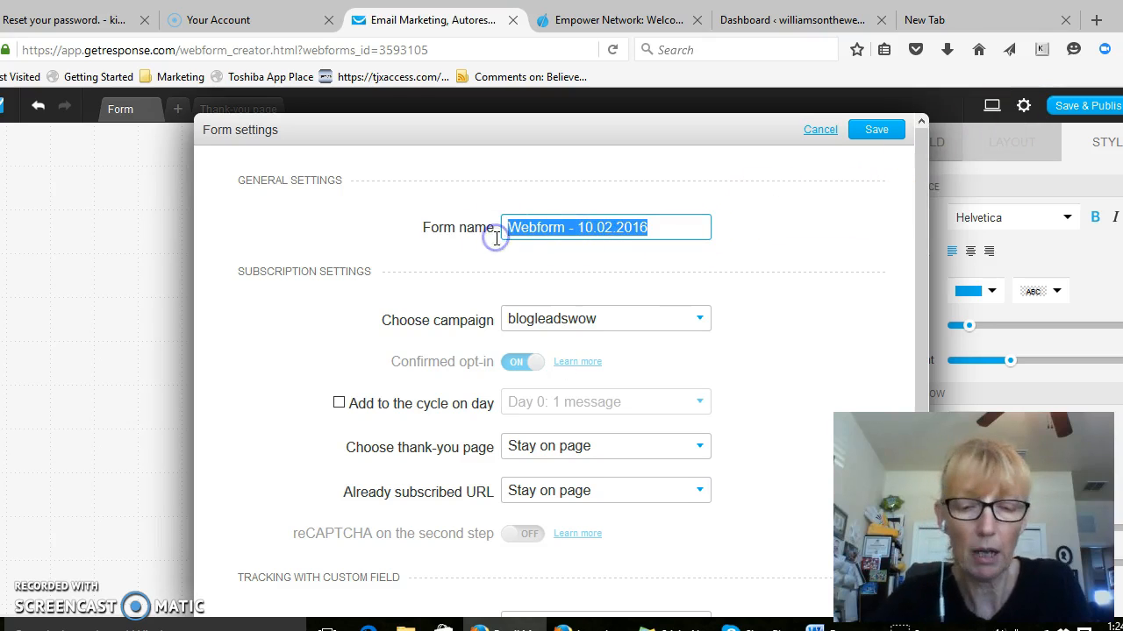
type("blob")
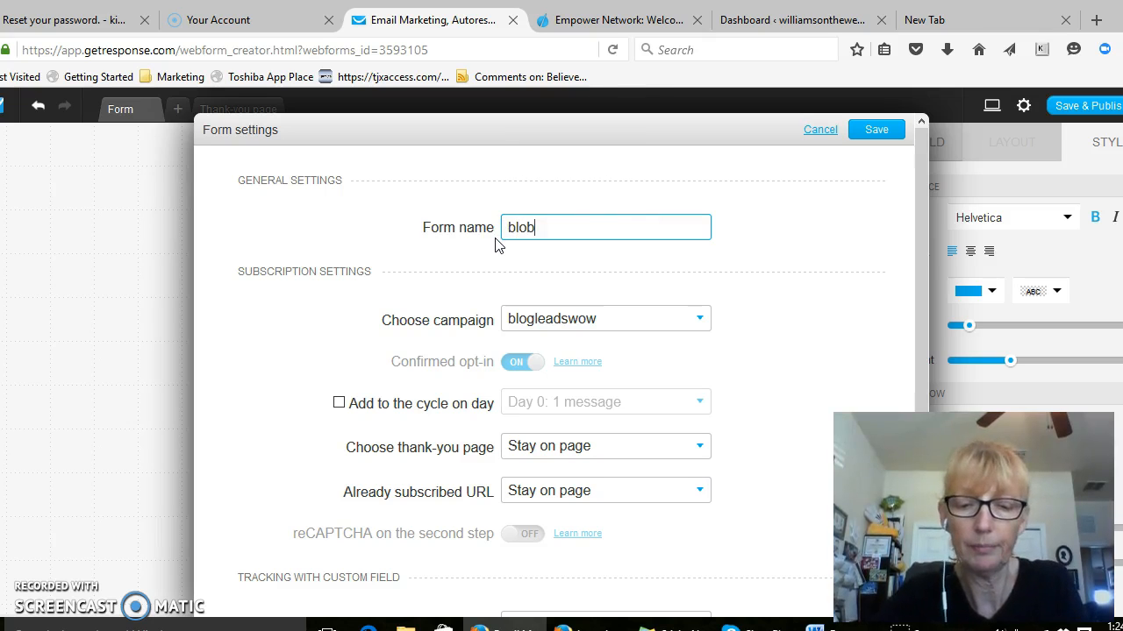
key("alt+space")
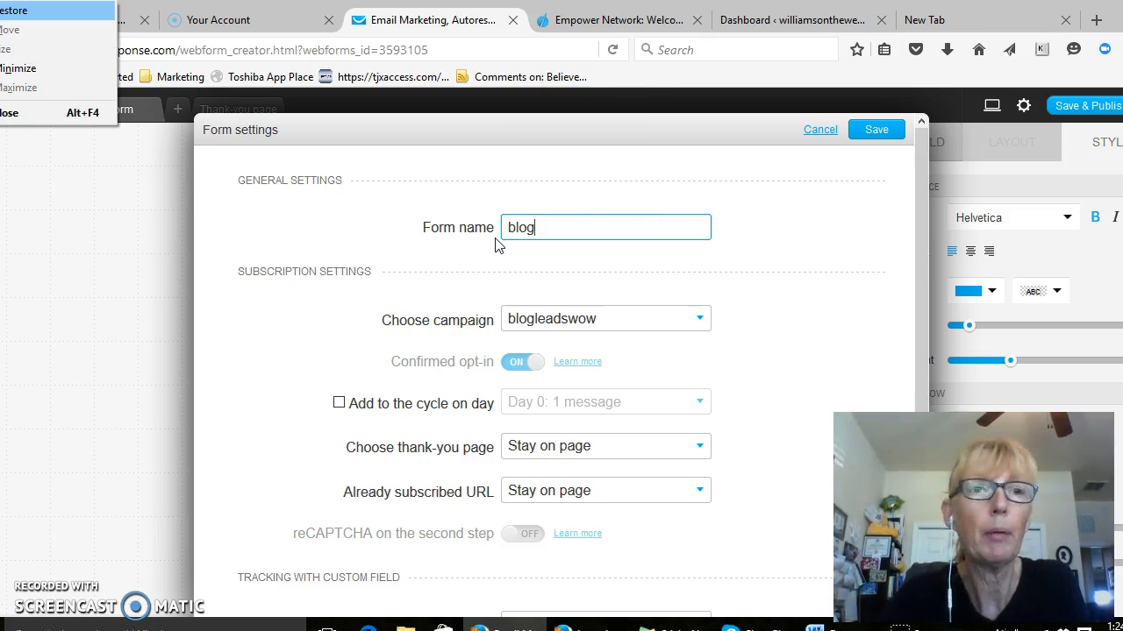
left_click(26, 114)
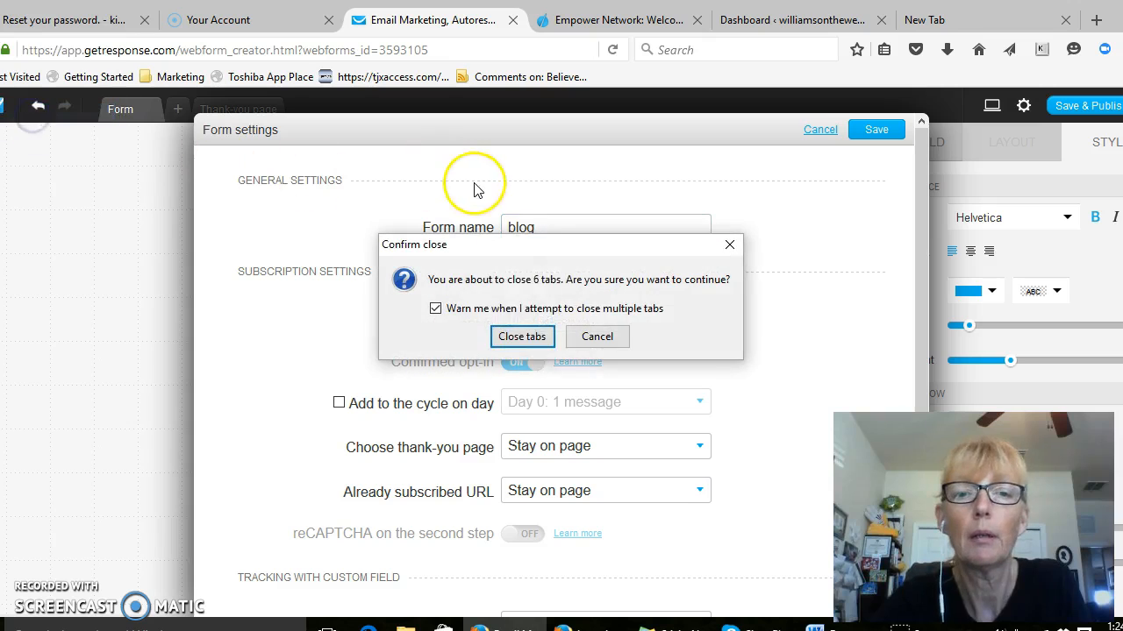
left_click(595, 335)
Extend the form name to "blogpop up"
left_click(564, 230)
type("pop up")
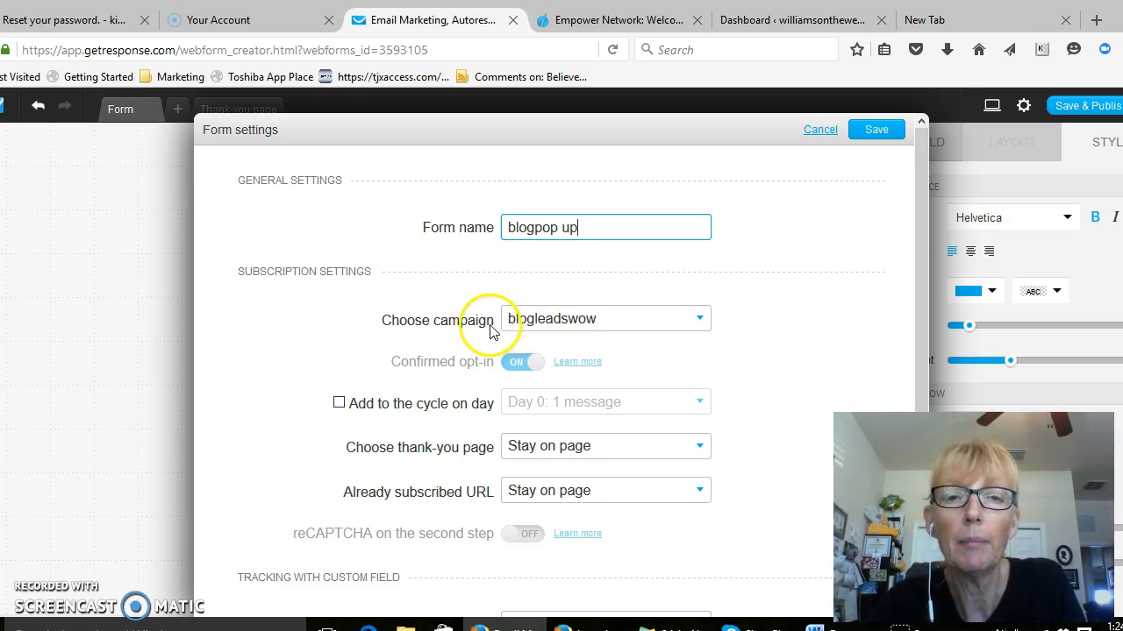
Check the campaigns available for the form and review its remaining subscription settings
left_click(700, 321)
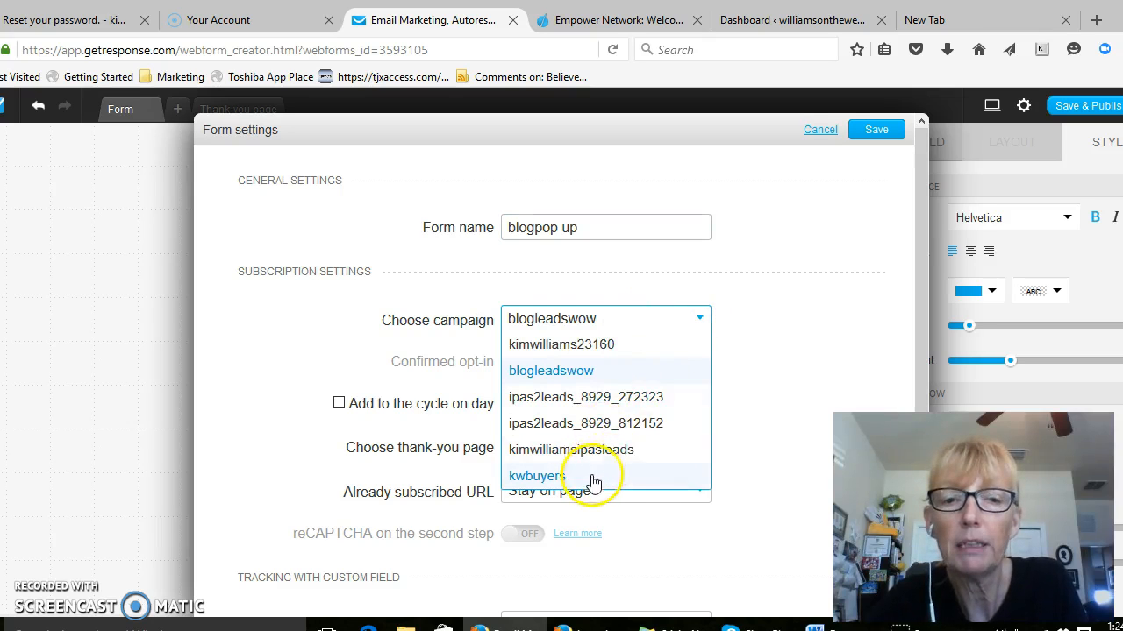
left_click(588, 317)
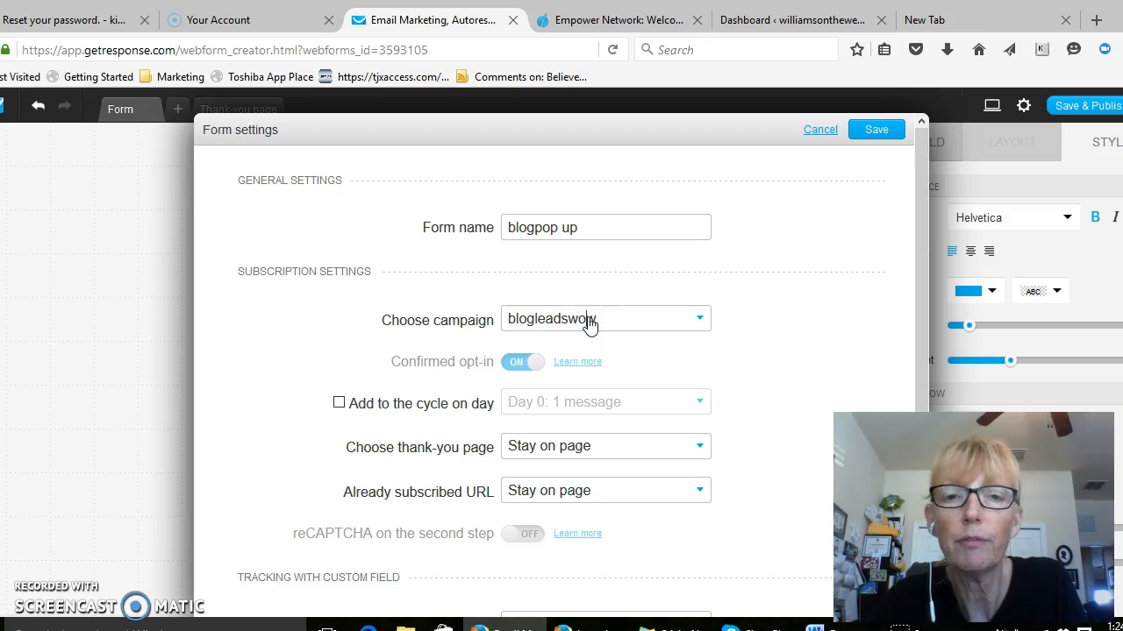
left_click(619, 323)
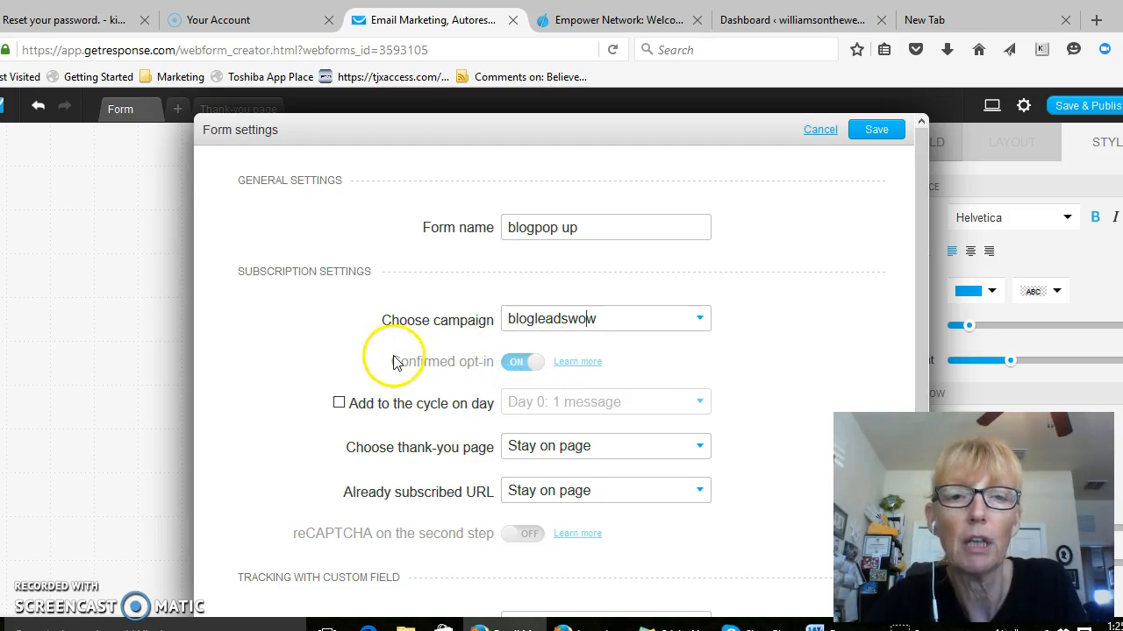
scroll(381, 345, "down", 2)
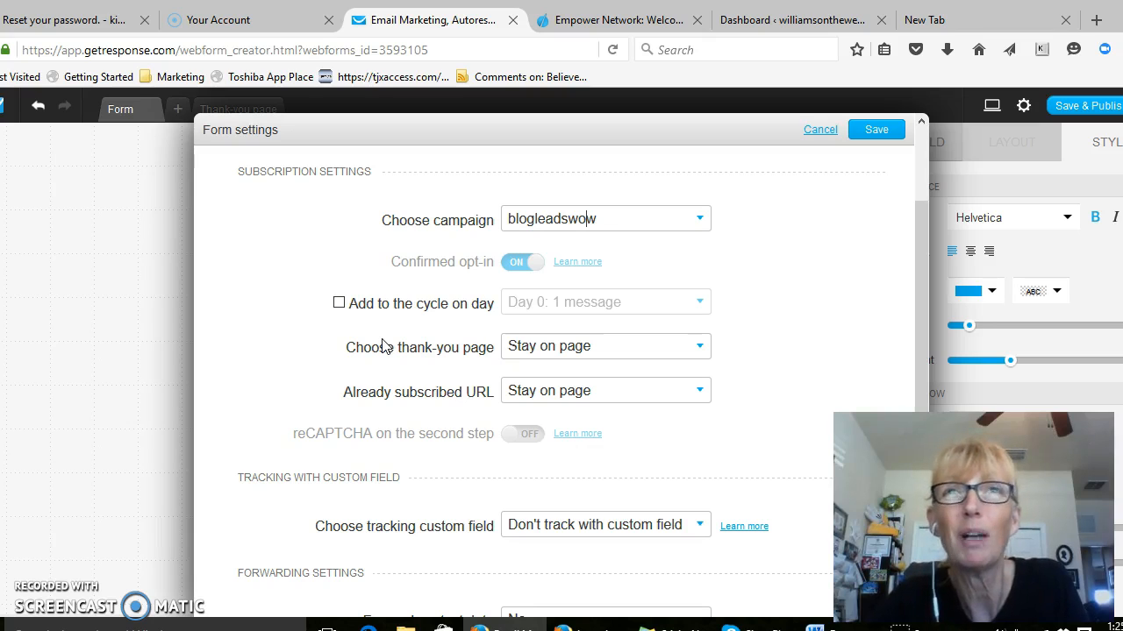
left_click(389, 336)
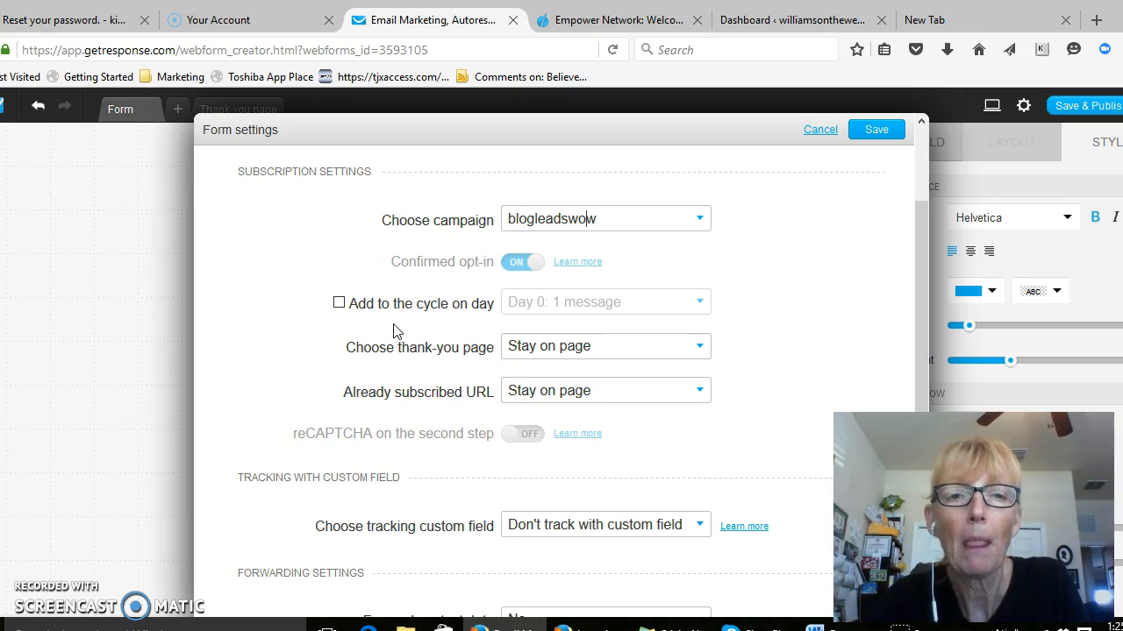
Add subscribers to the cycle on Day 0, look over the remaining form settings, and save them
left_click(340, 305)
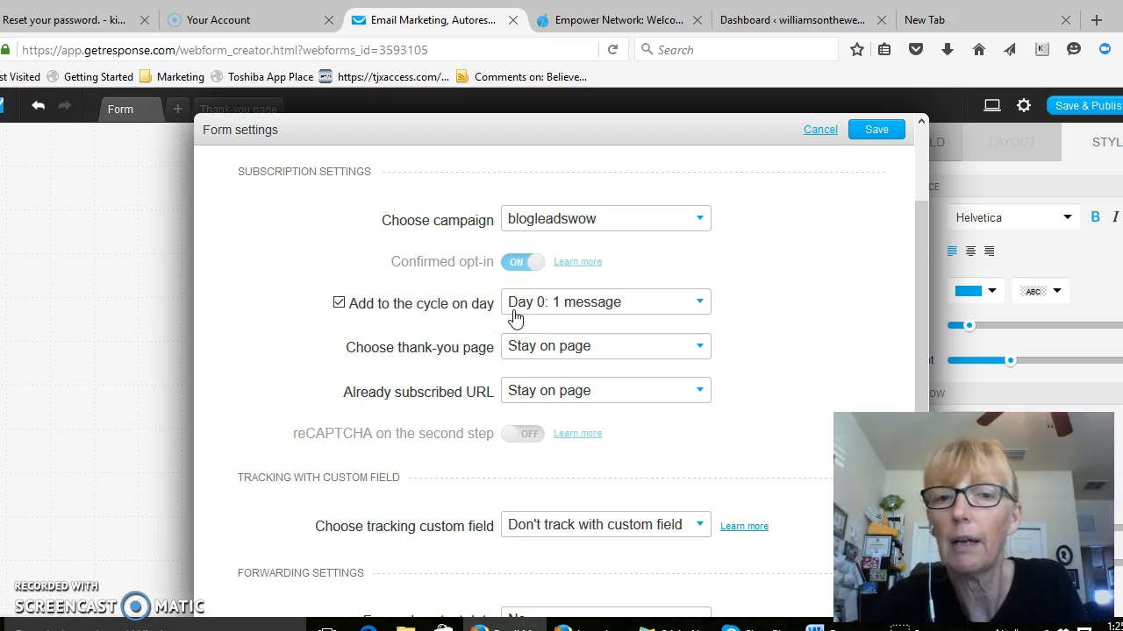
left_click(700, 307)
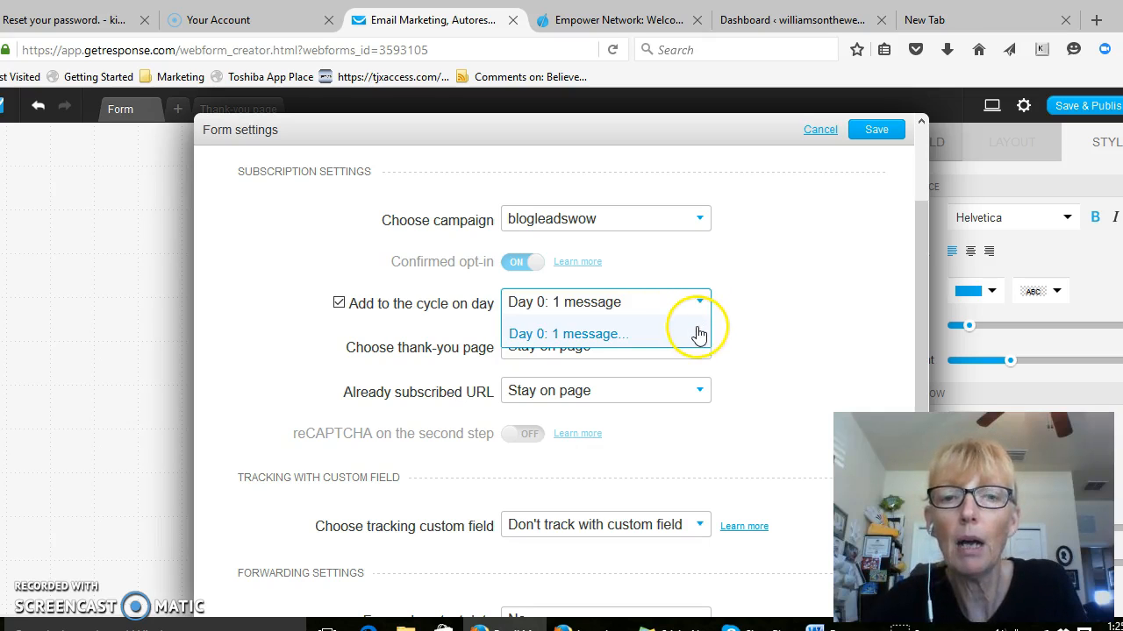
left_click(692, 335)
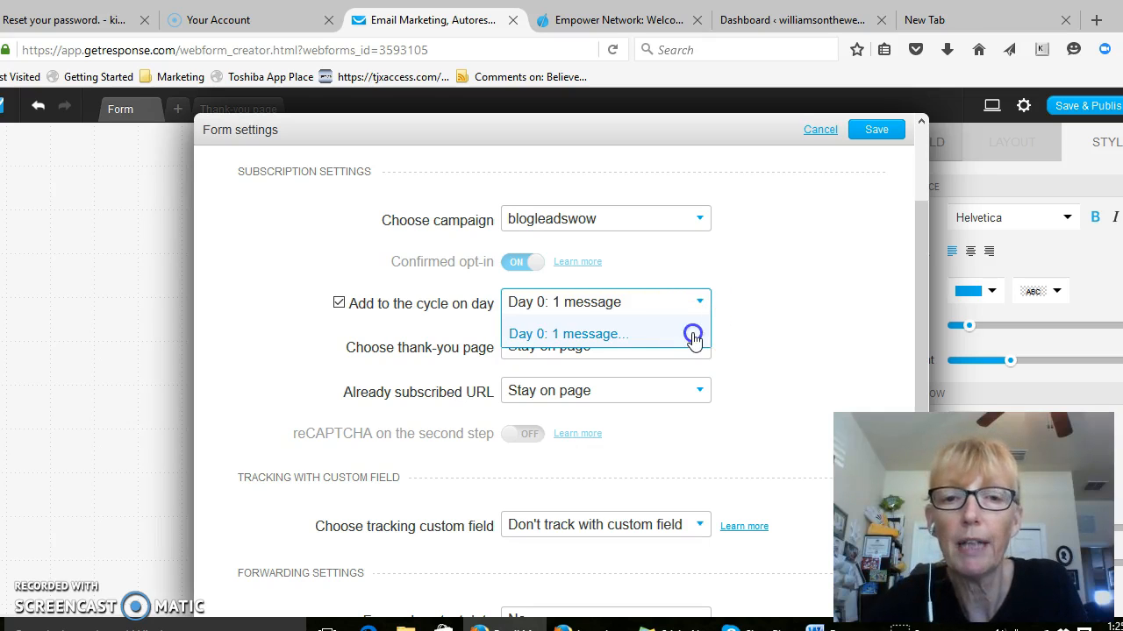
left_click(706, 303)
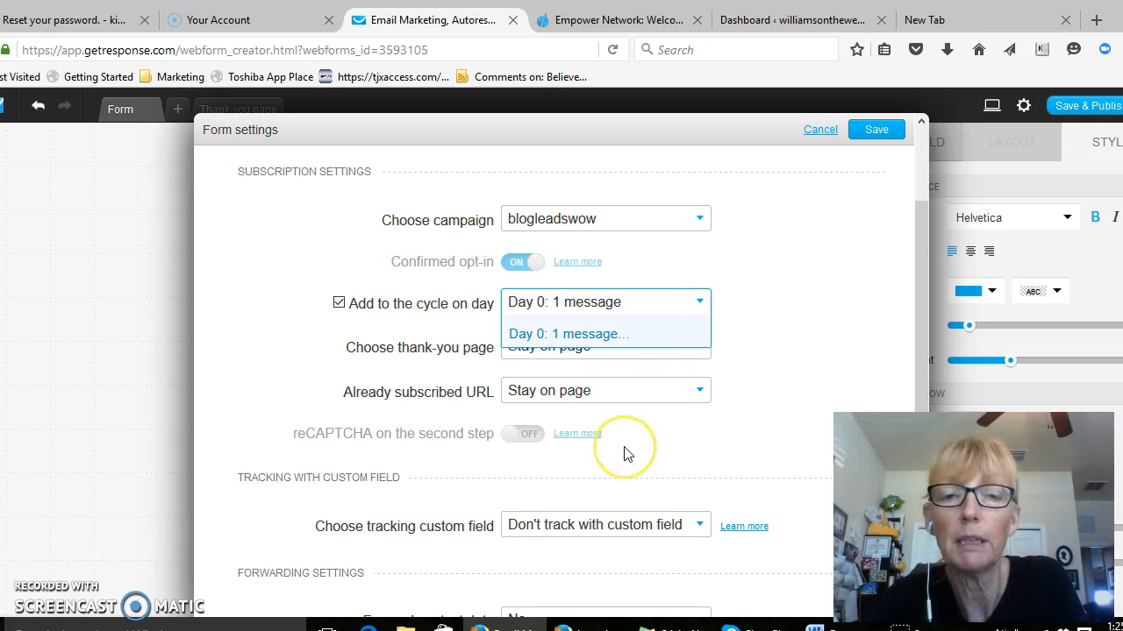
left_click(700, 303)
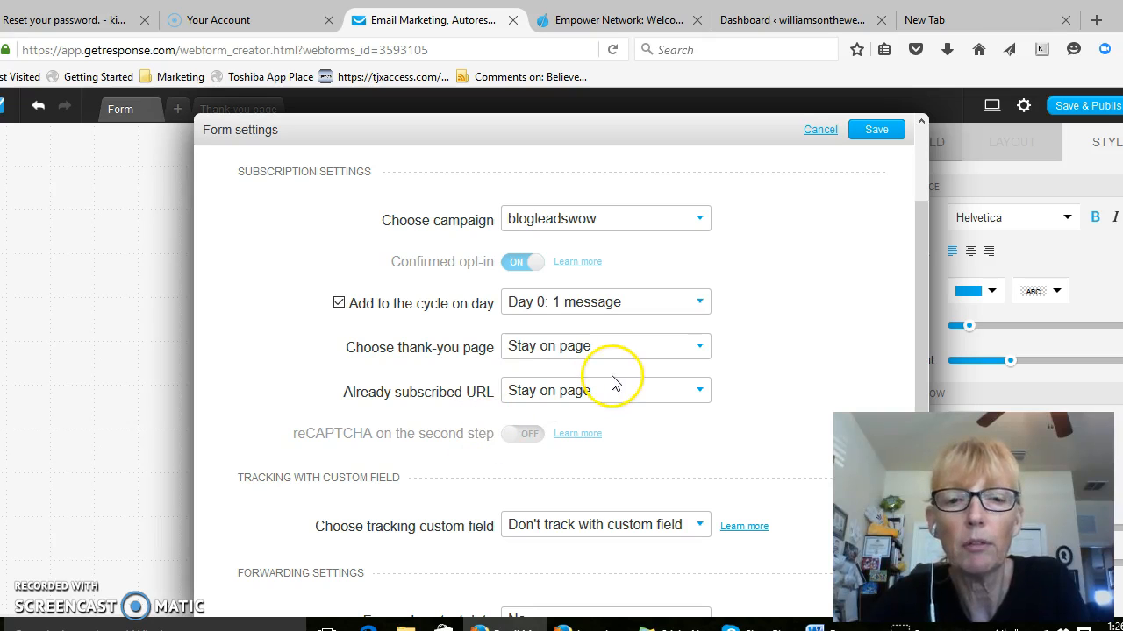
scroll(614, 383, "down", 2)
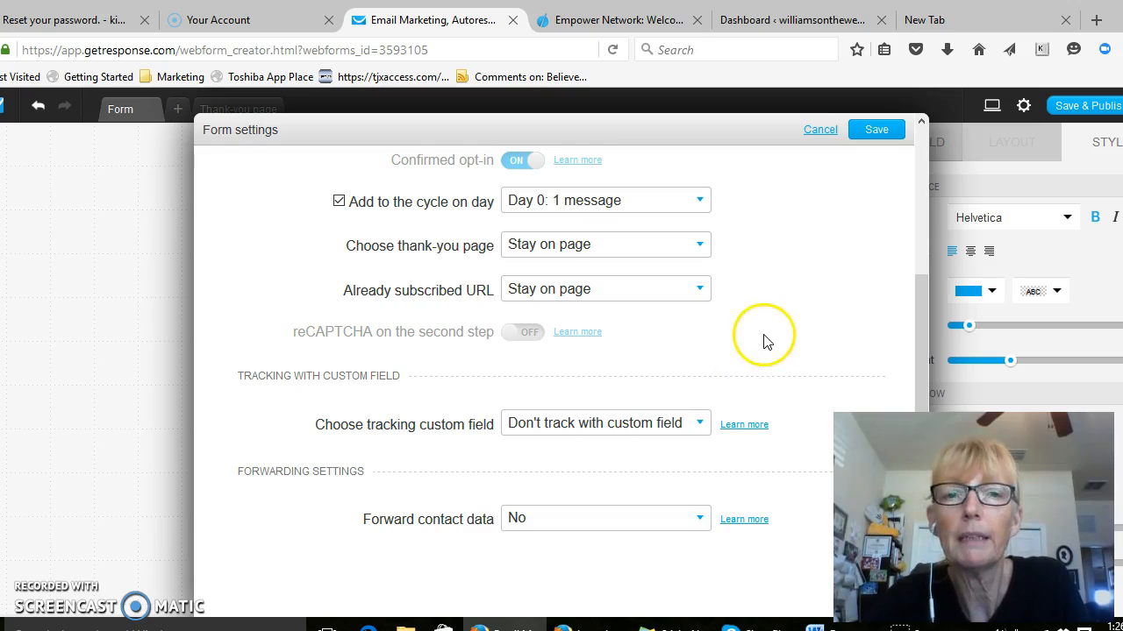
scroll(822, 289, "up", 3)
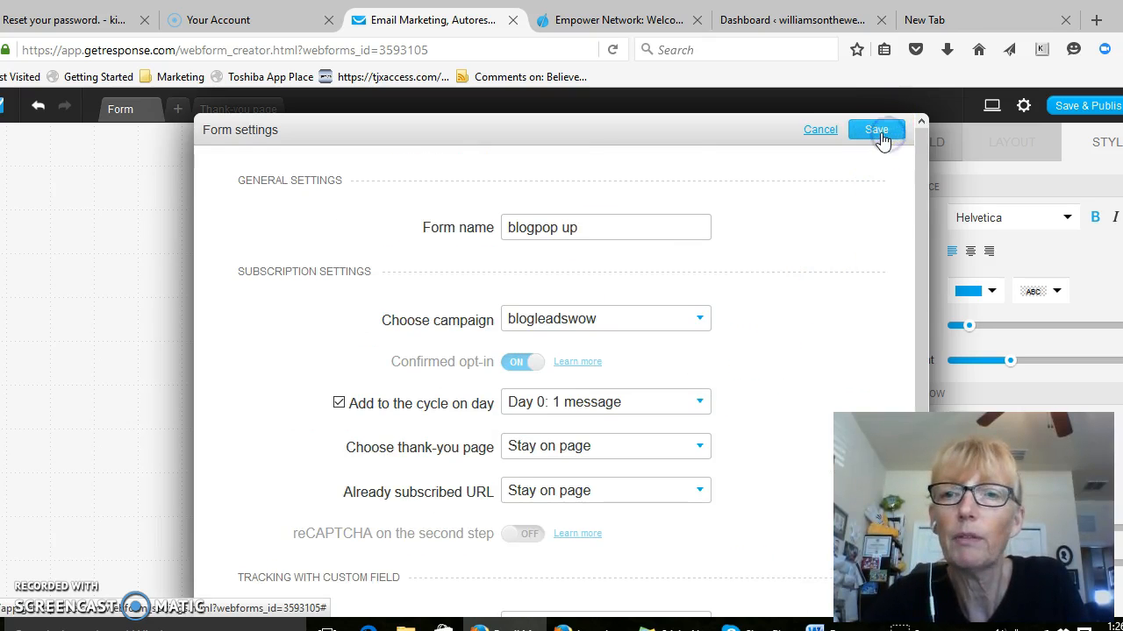
left_click(877, 128)
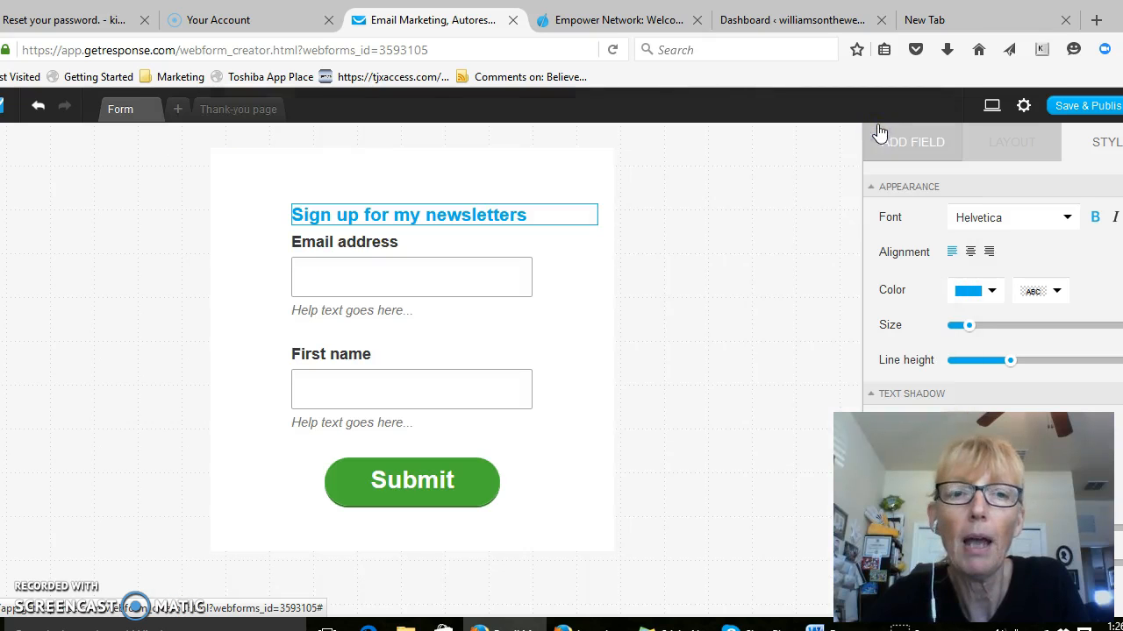
Replace the "Well done" text on the thank-you page with "Thank You!"
left_click(249, 114)
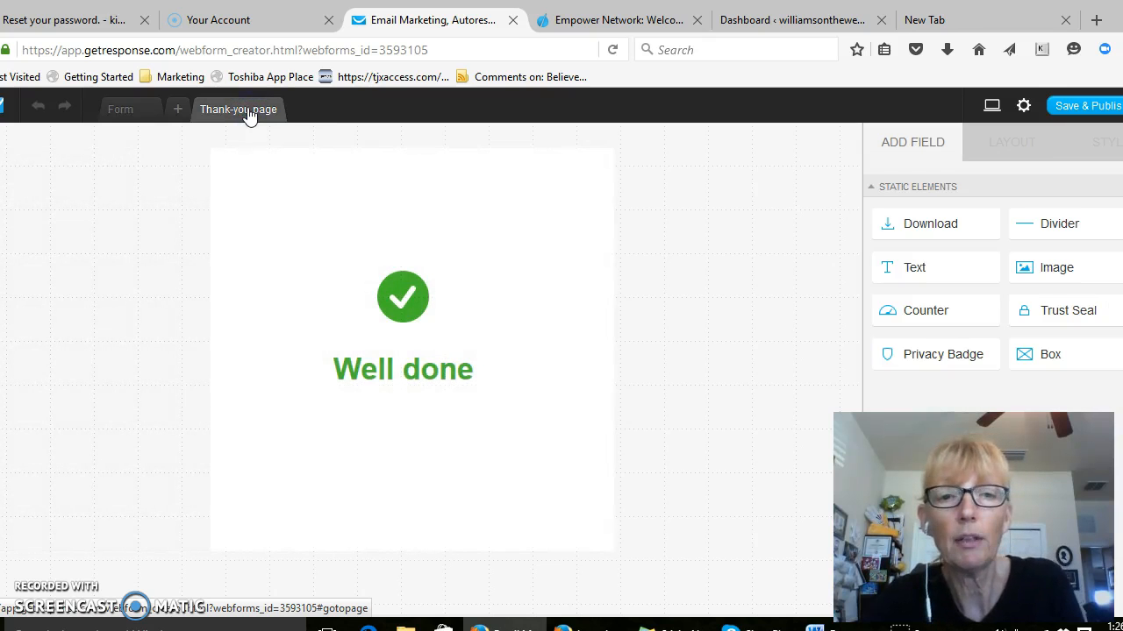
left_click(465, 370)
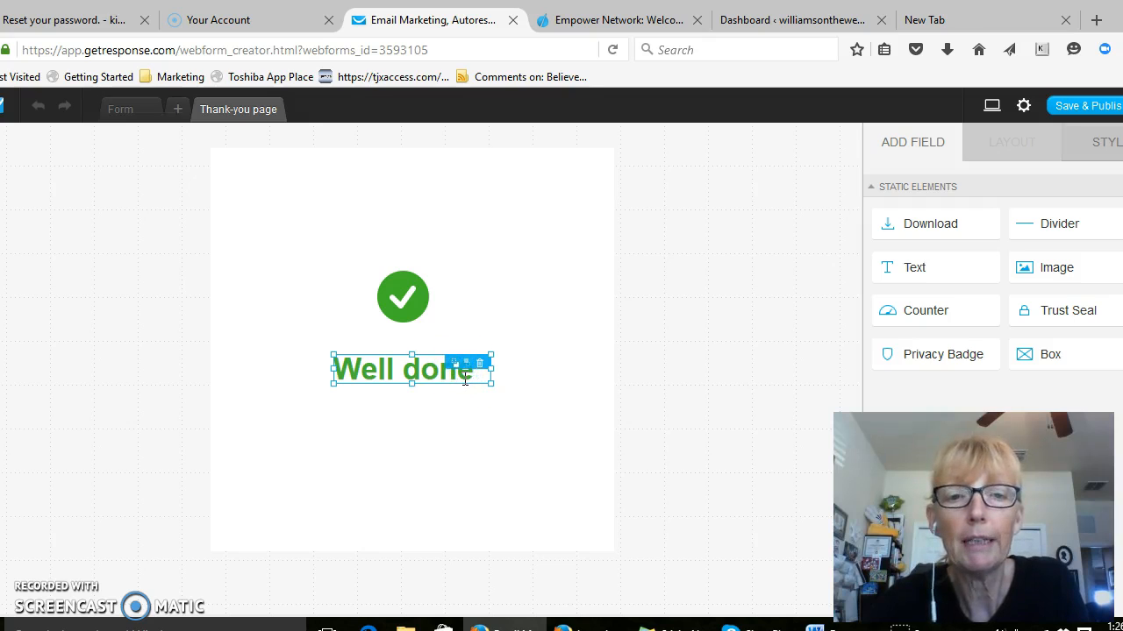
left_click(403, 369)
left_click(421, 370)
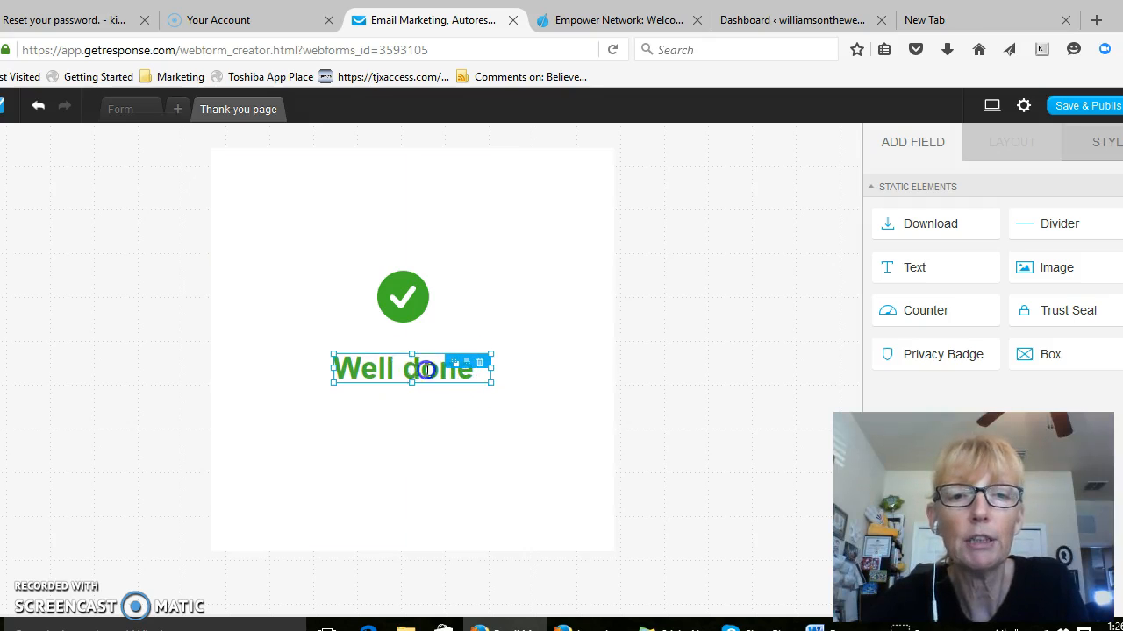
left_click(347, 365)
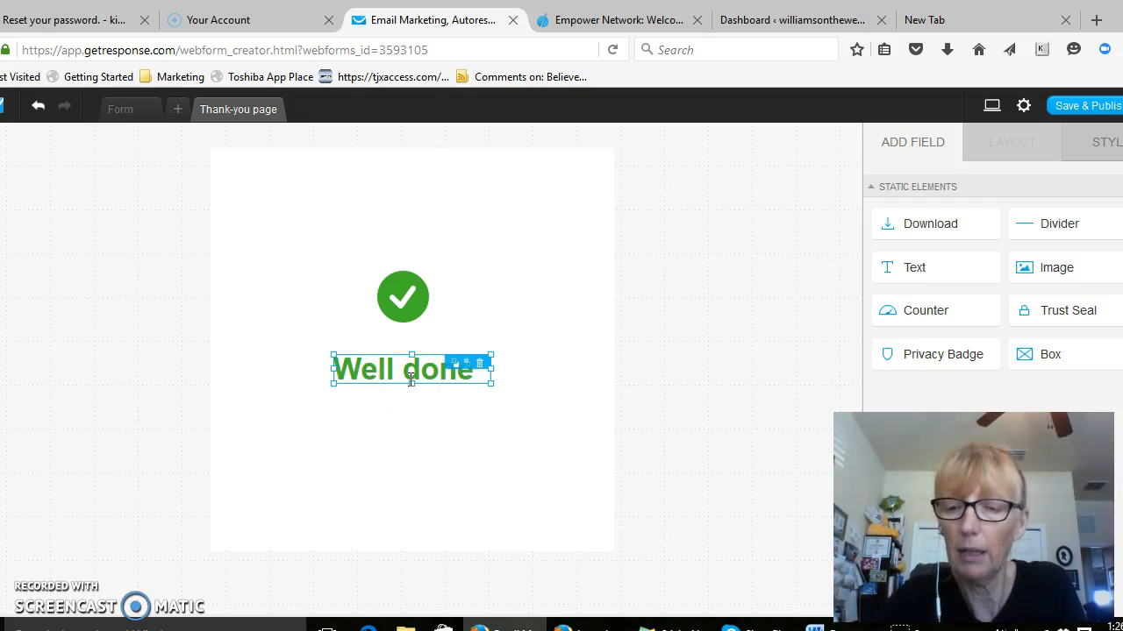
left_click(455, 366)
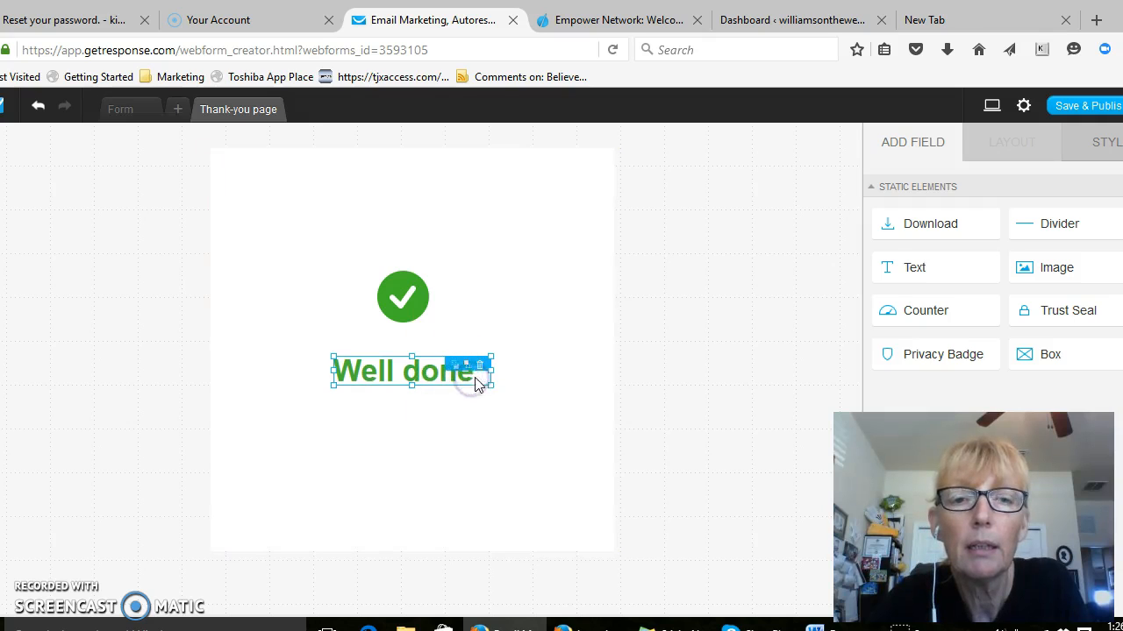
double_click(475, 379)
key("BackSpace")
key("BackSpace")
key("BackSpace")
key("BackSpace")
key("BackSpace")
key("BackSpace")
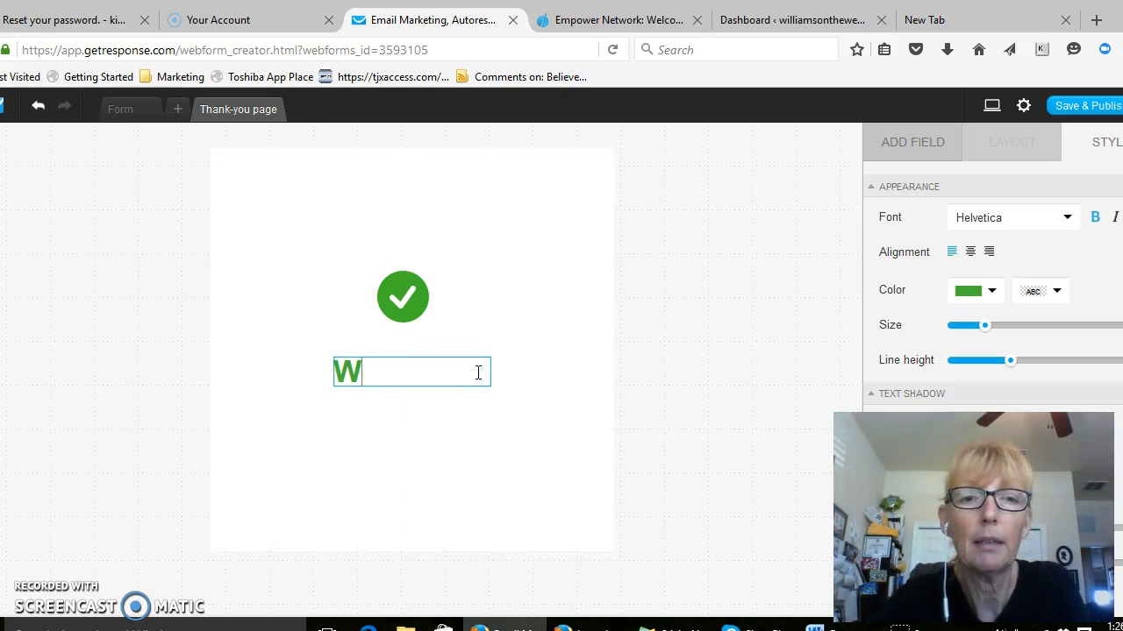
type("Thank ")
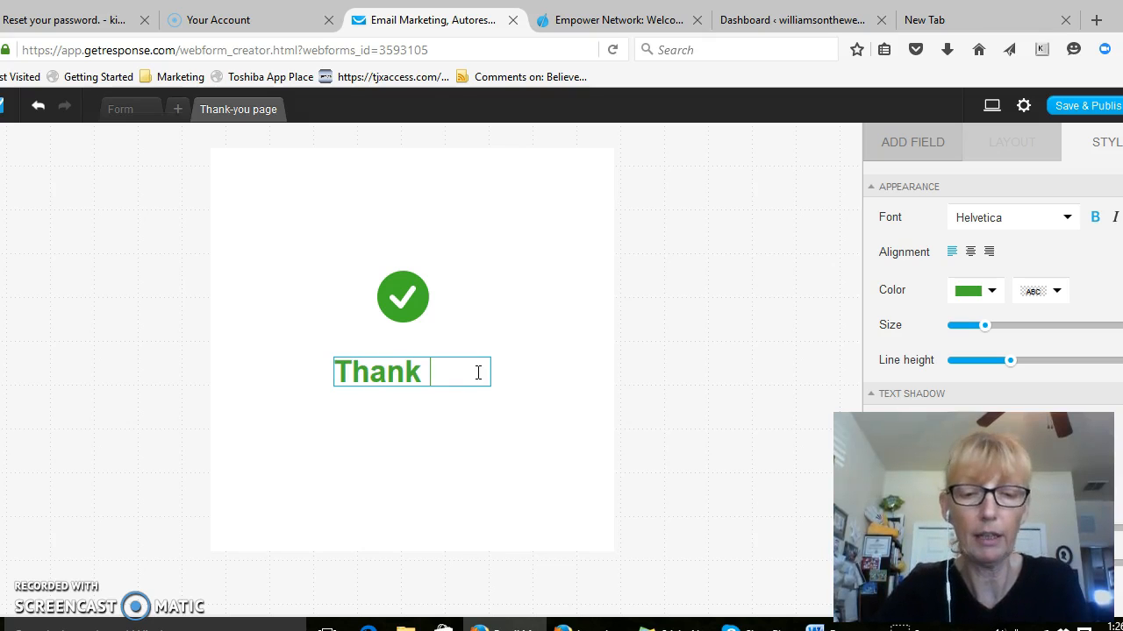
type("You!")
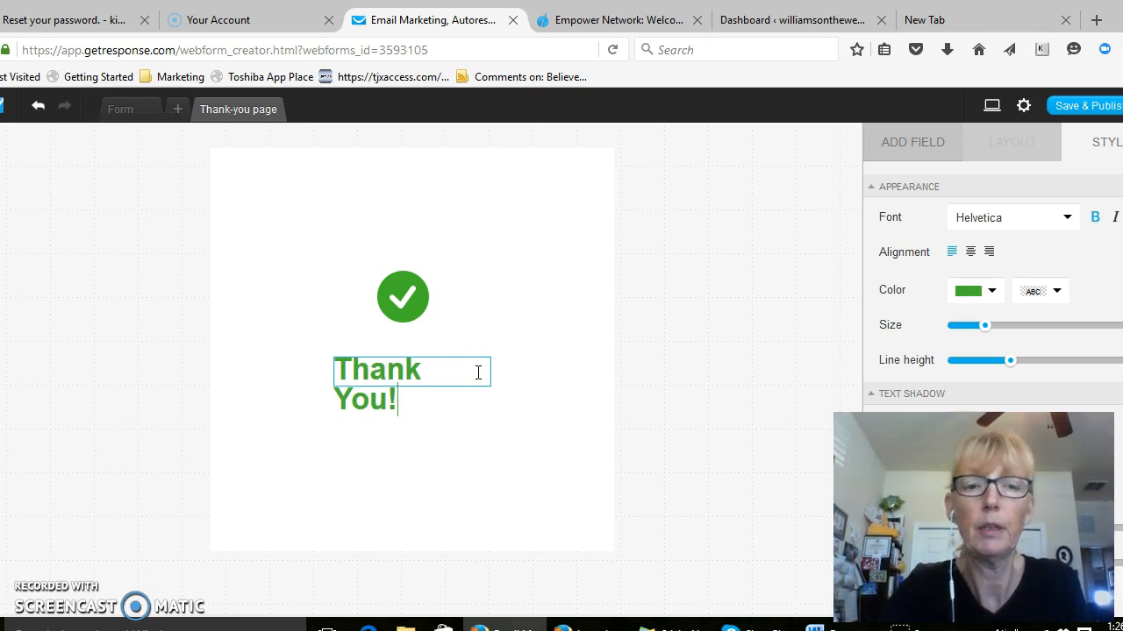
Widen the "Thank You!" text box so the text fits on one line
left_click(492, 371)
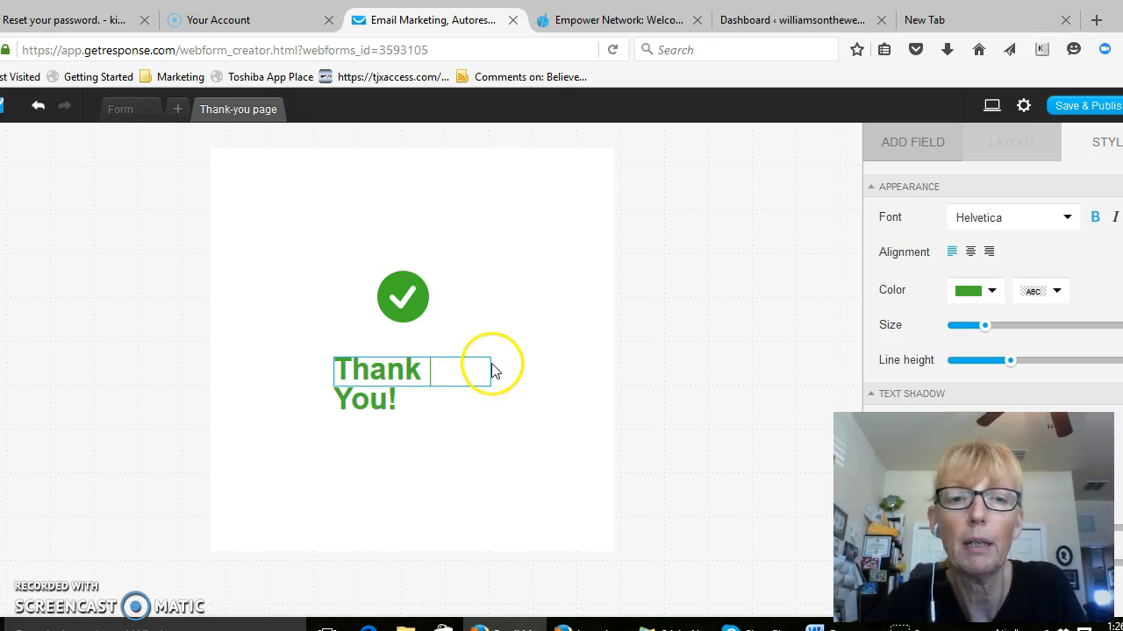
left_click(521, 333)
left_click(386, 369)
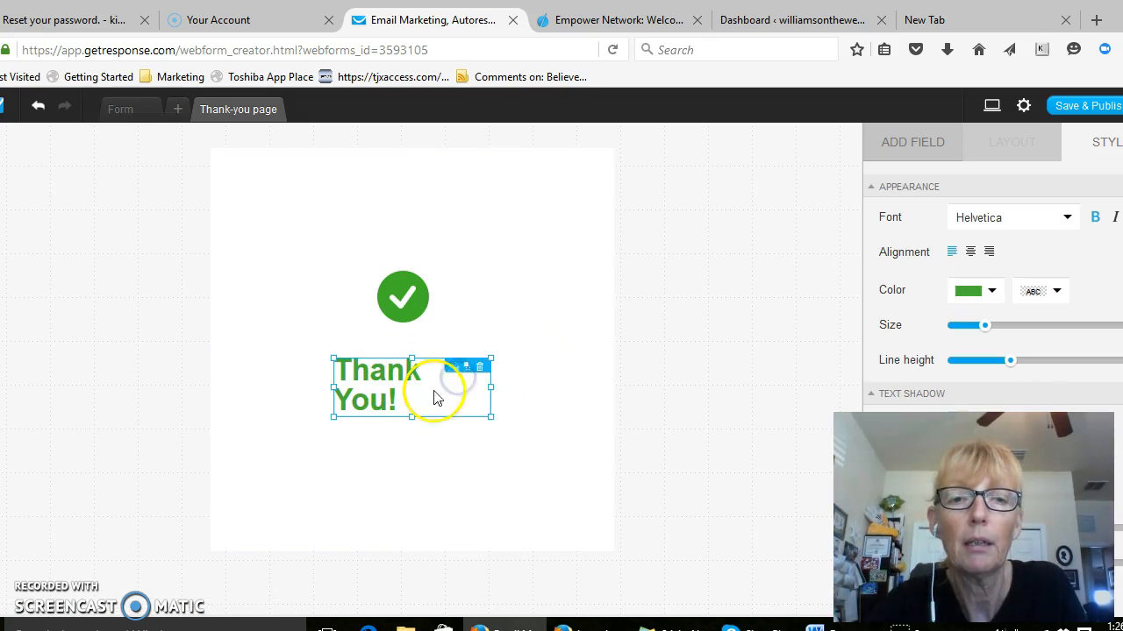
left_click_drag(490, 386, 540, 391)
left_click(502, 439)
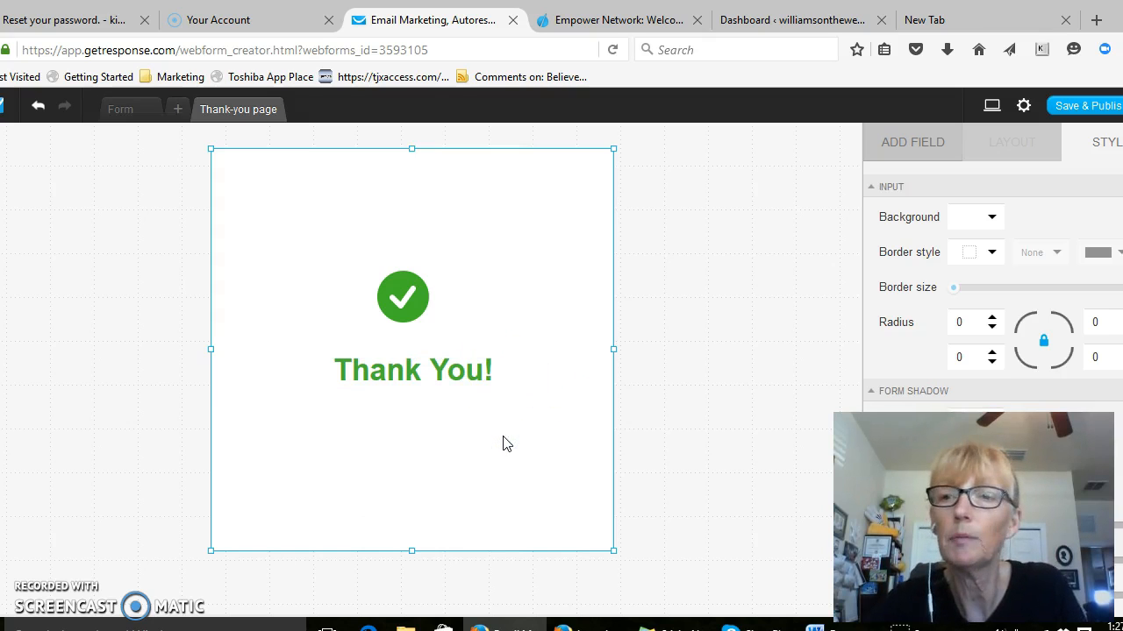
Reopen the form settings and set the thank-you page to Default
left_click(1029, 106)
left_click(1025, 106)
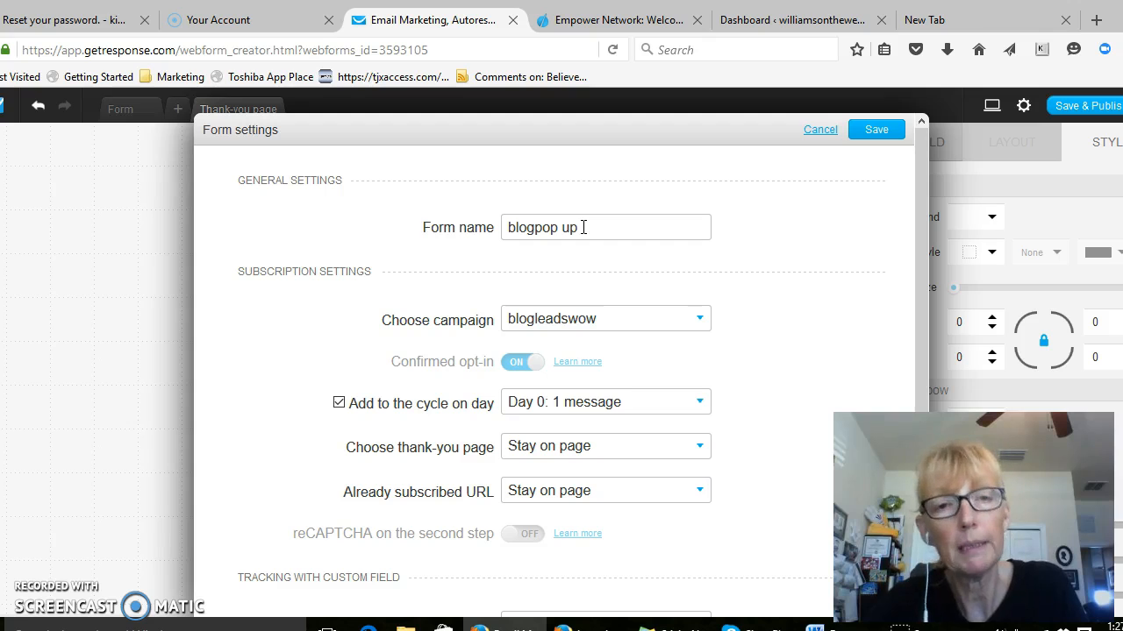
left_click(614, 317)
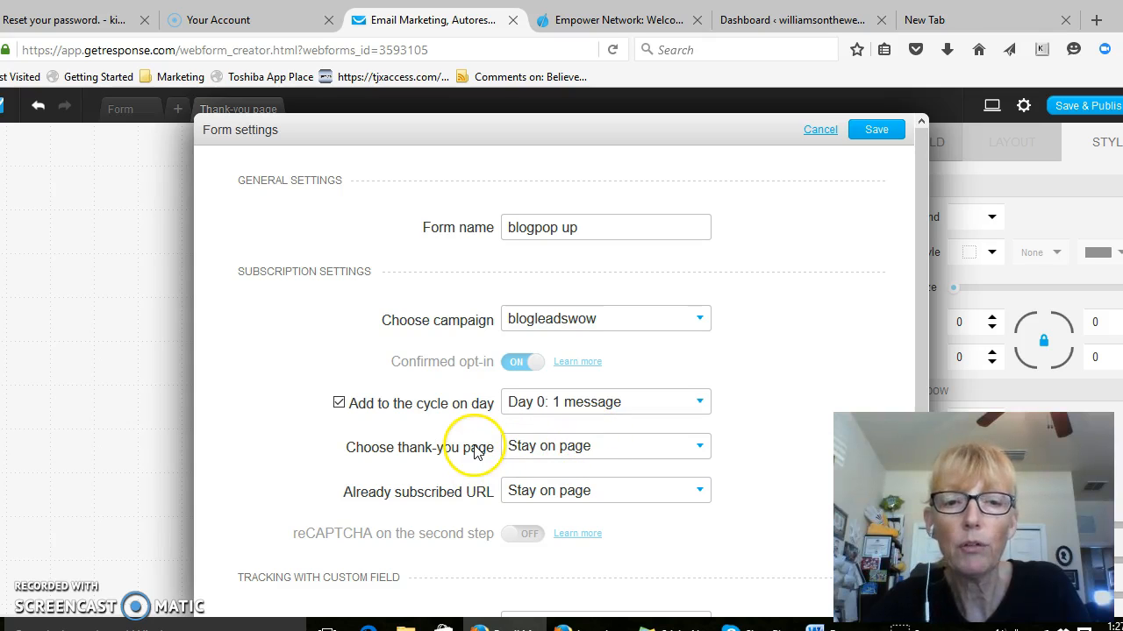
left_click(700, 449)
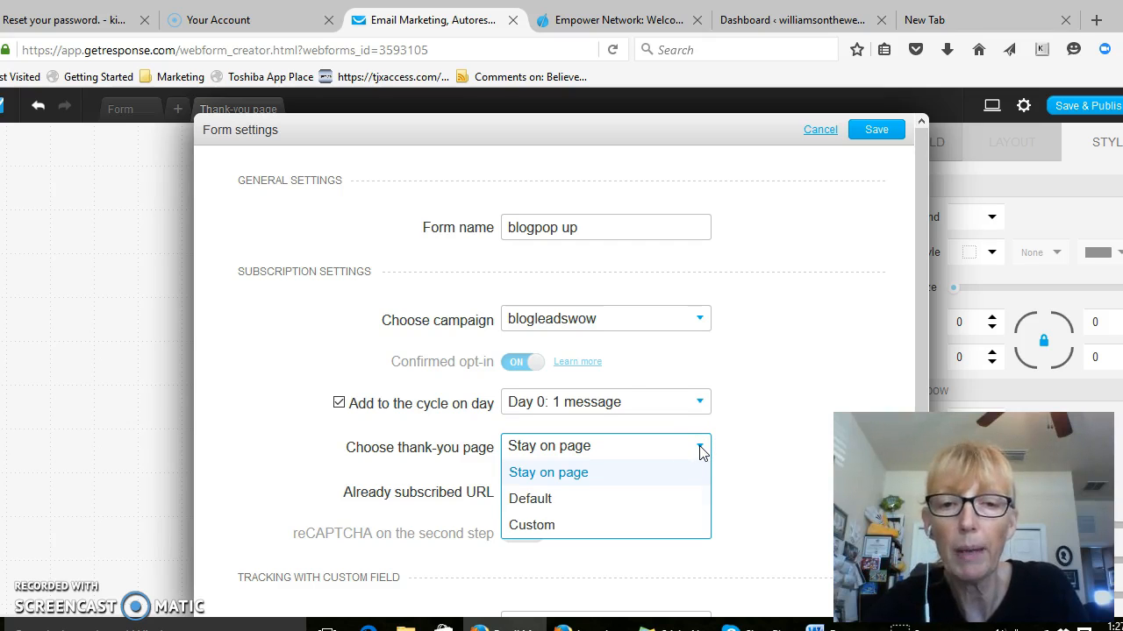
left_click(537, 499)
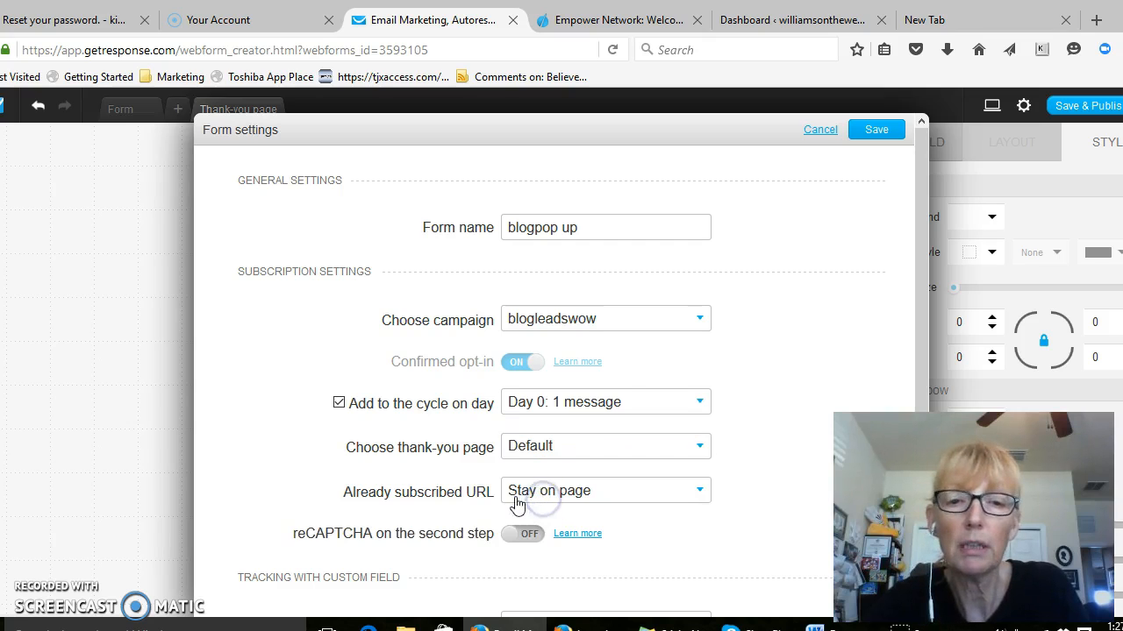
Try the Custom thank-you page option with its address field, and return the setting to Default
left_click(697, 447)
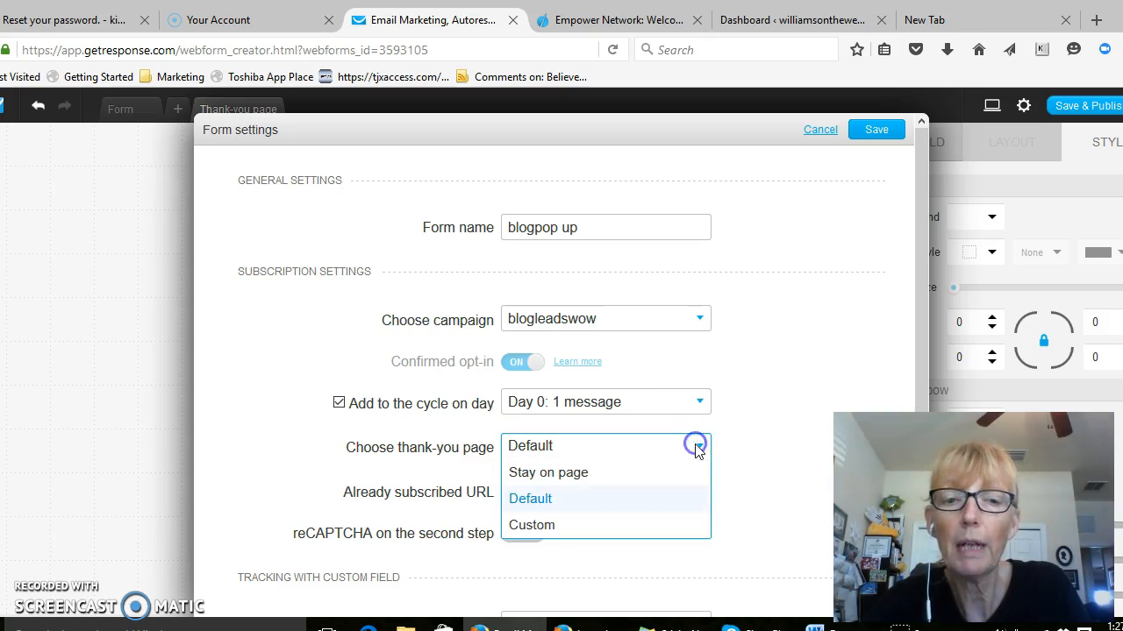
left_click(539, 526)
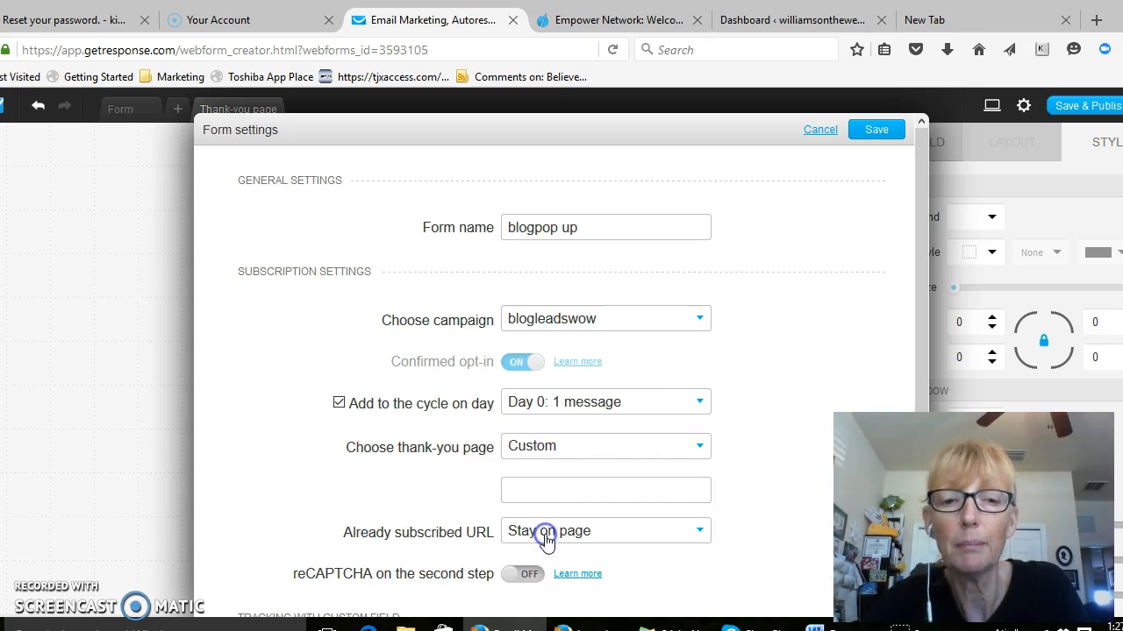
left_click(575, 493)
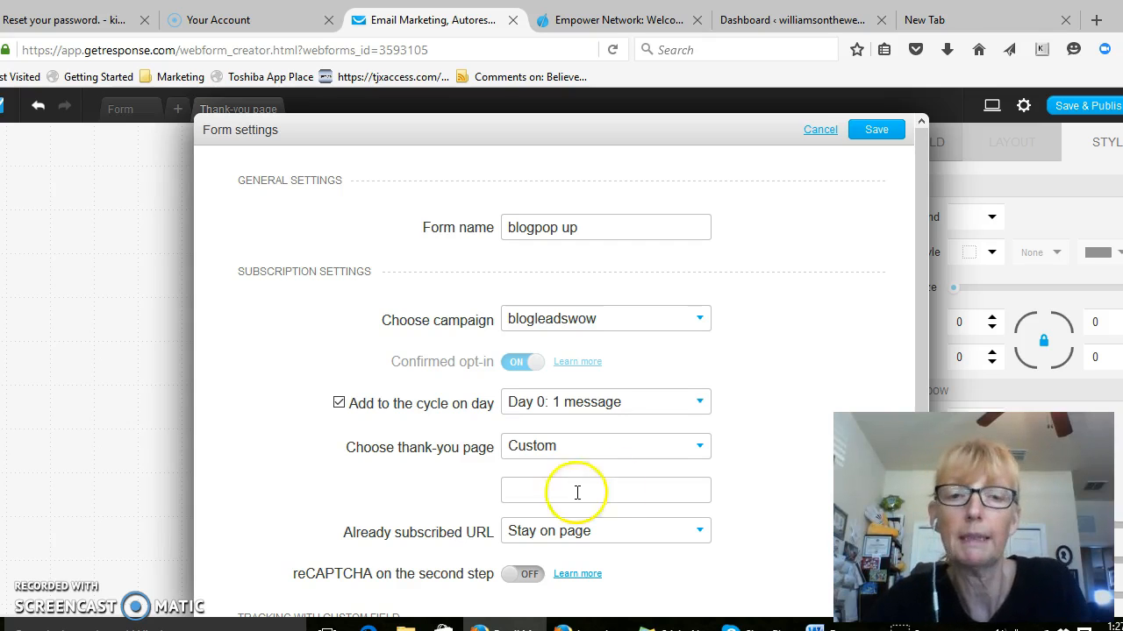
left_click(699, 447)
left_click(524, 508)
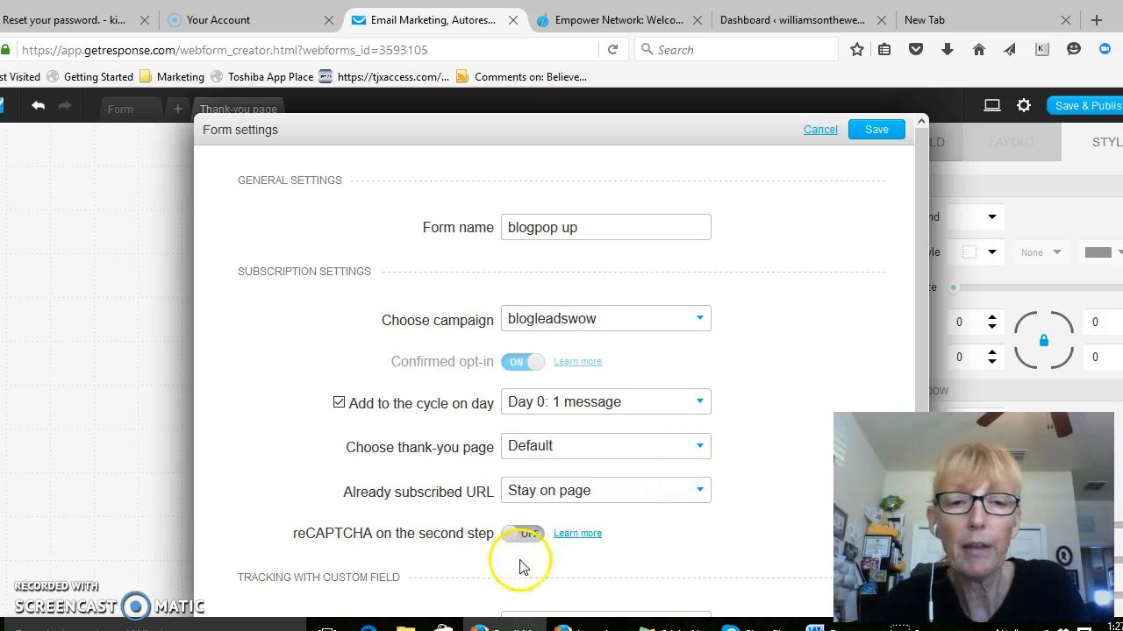
Save the form settings, and save and publish the form
scroll(529, 538, "down", 2)
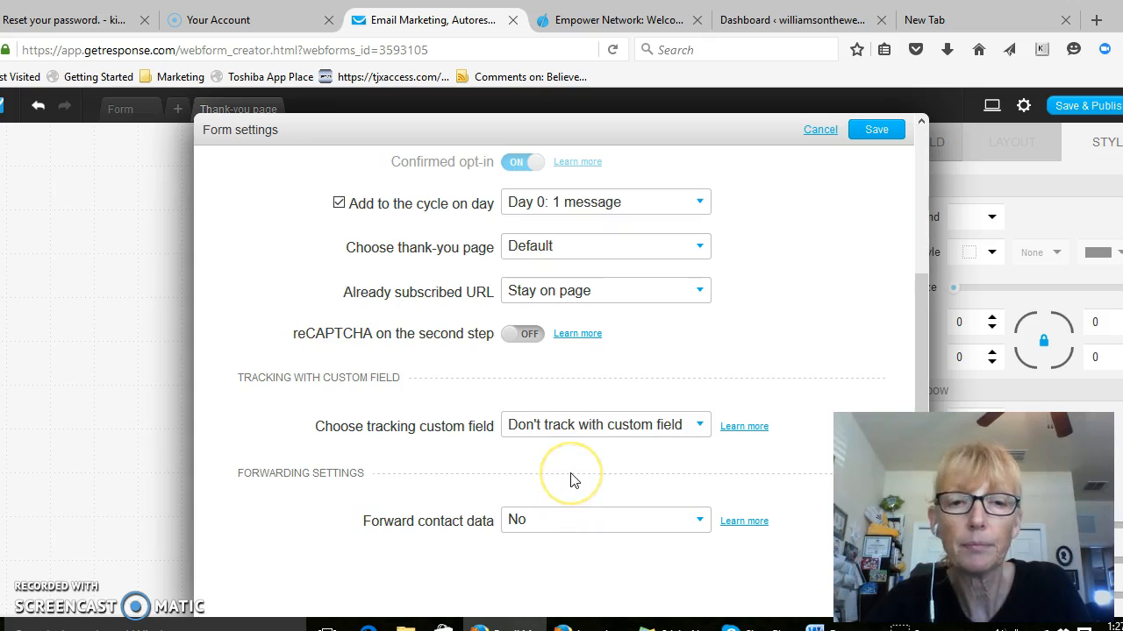
left_click(869, 130)
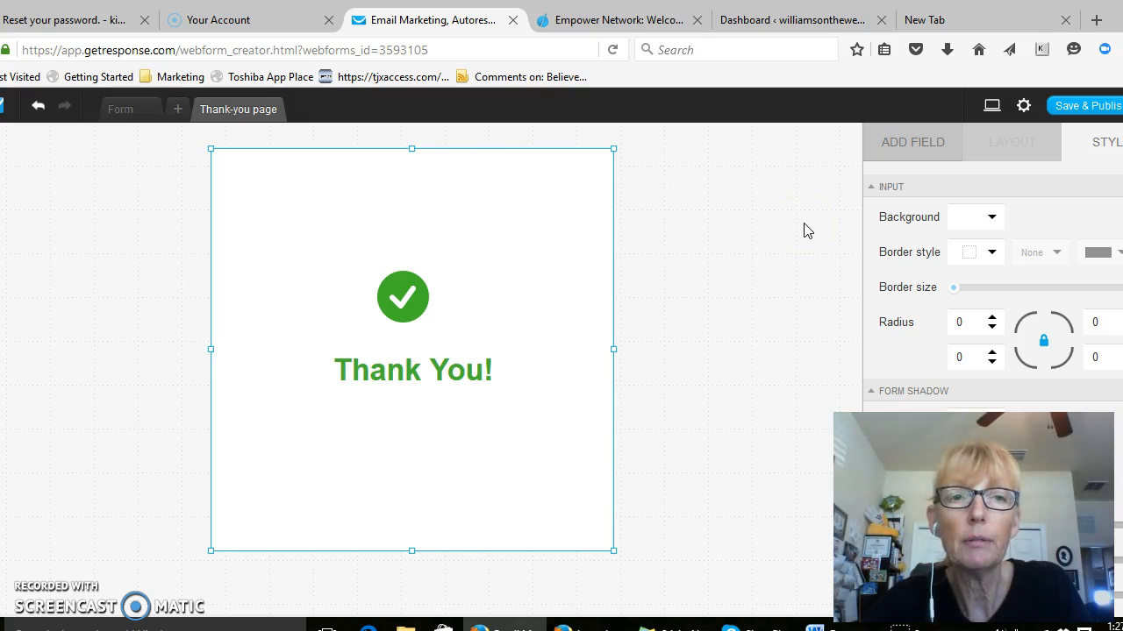
left_click(1057, 105)
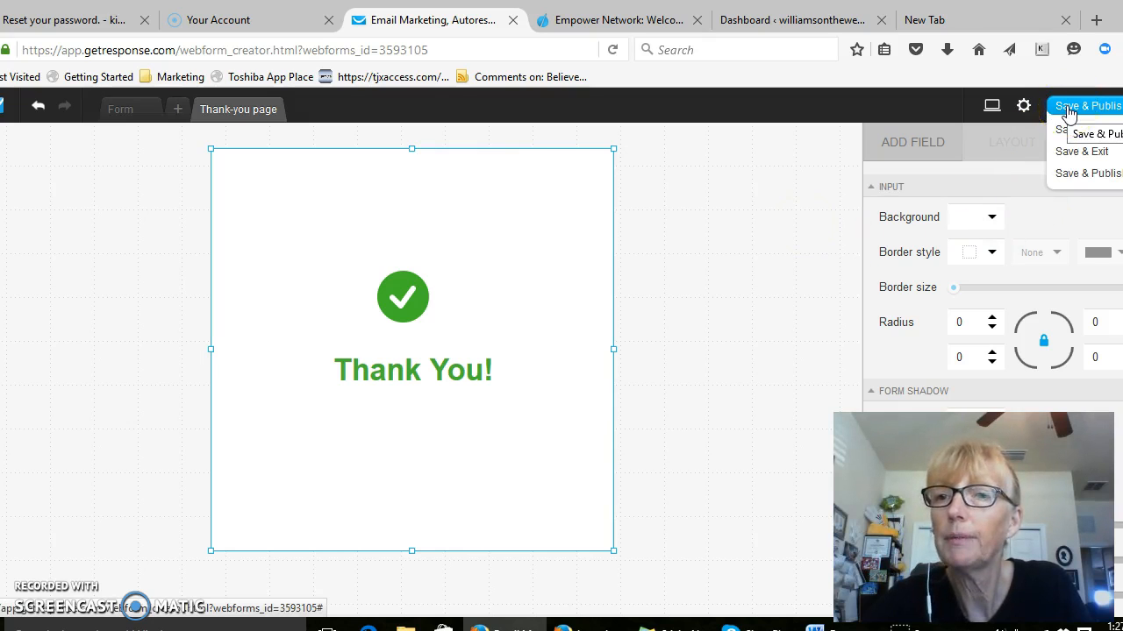
left_click(1087, 175)
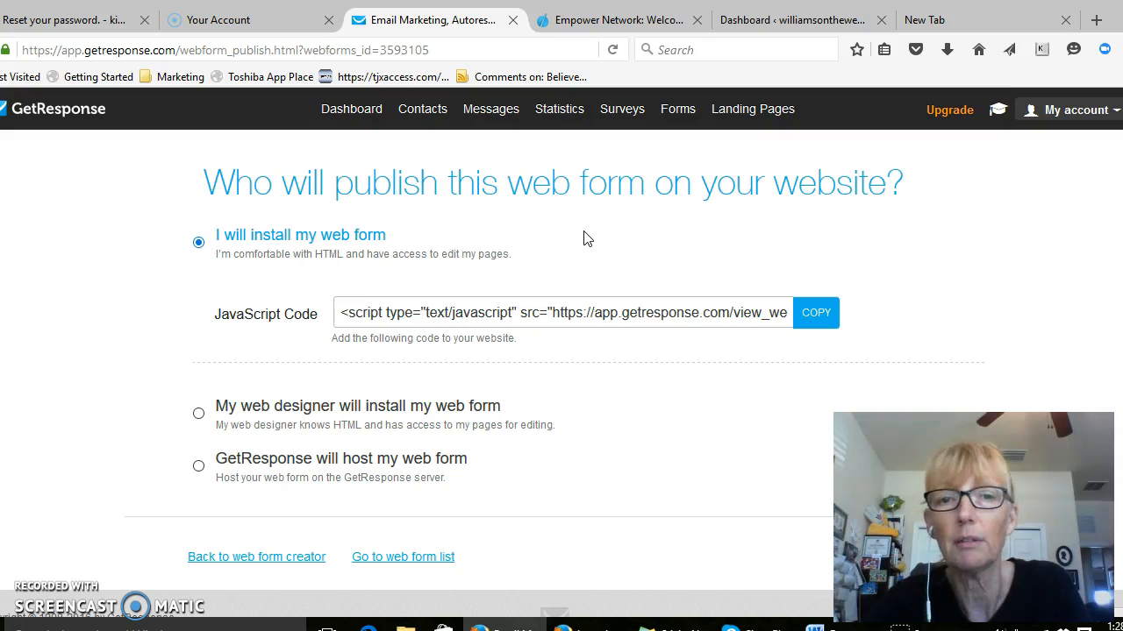
Copy the JavaScript code for installing the web form and switch to the Kalatu blog dashboard
left_click(815, 317)
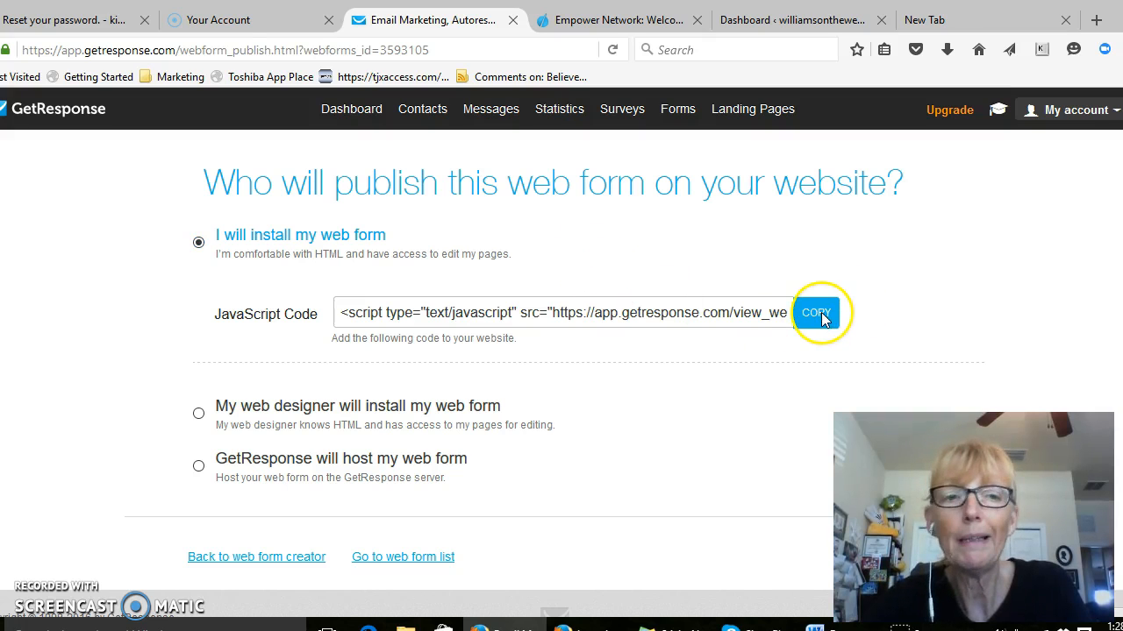
left_click(817, 319)
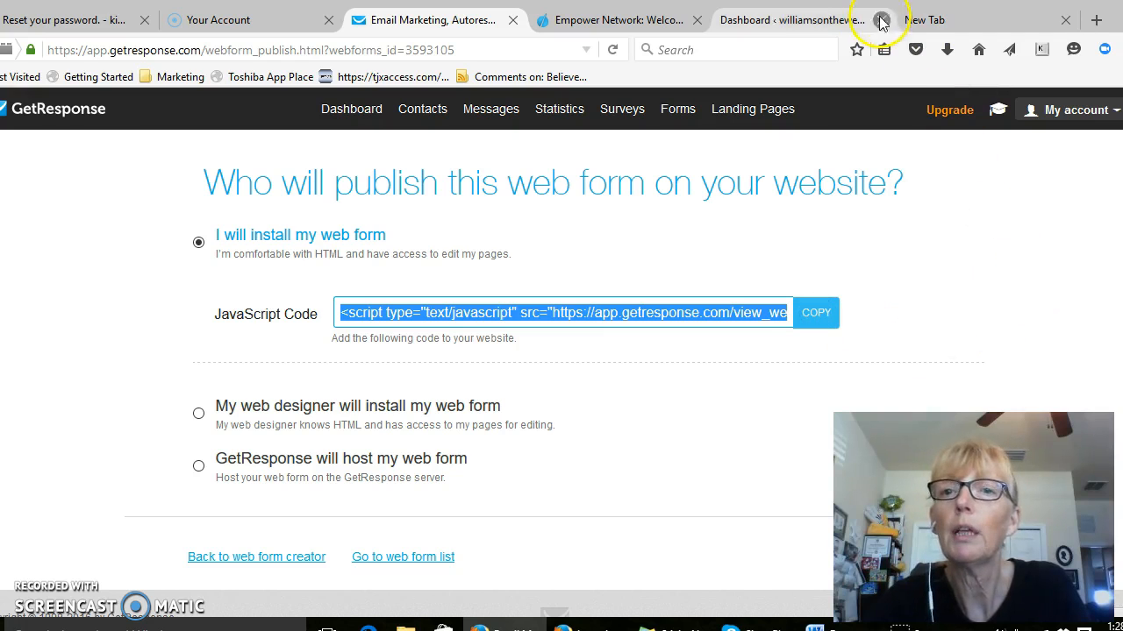
left_click(807, 21)
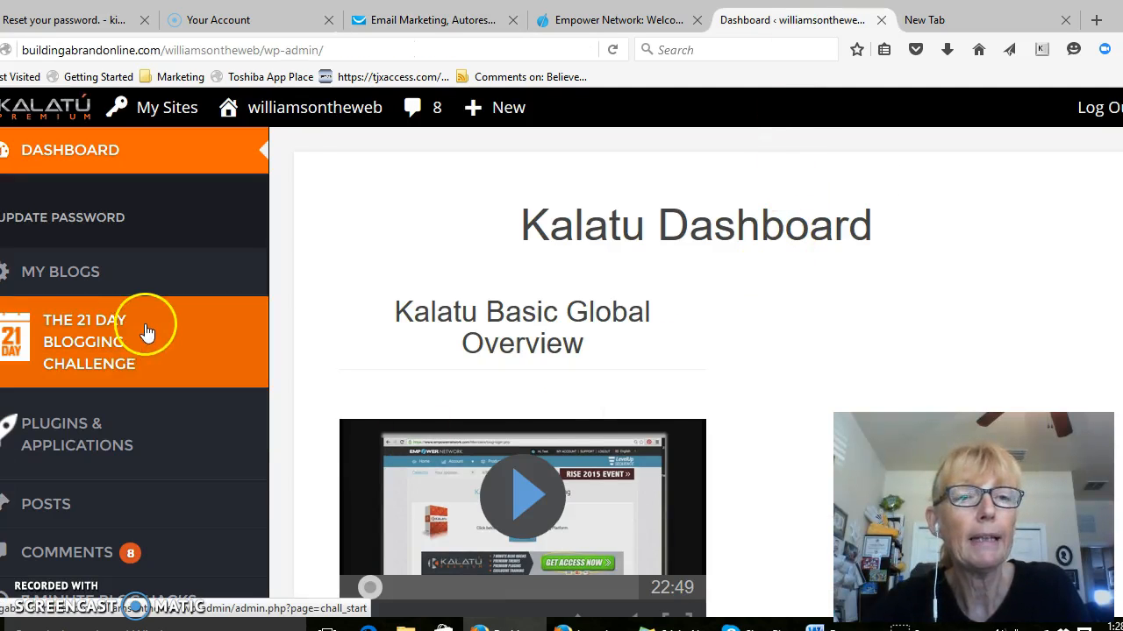
mouse_move(147, 328)
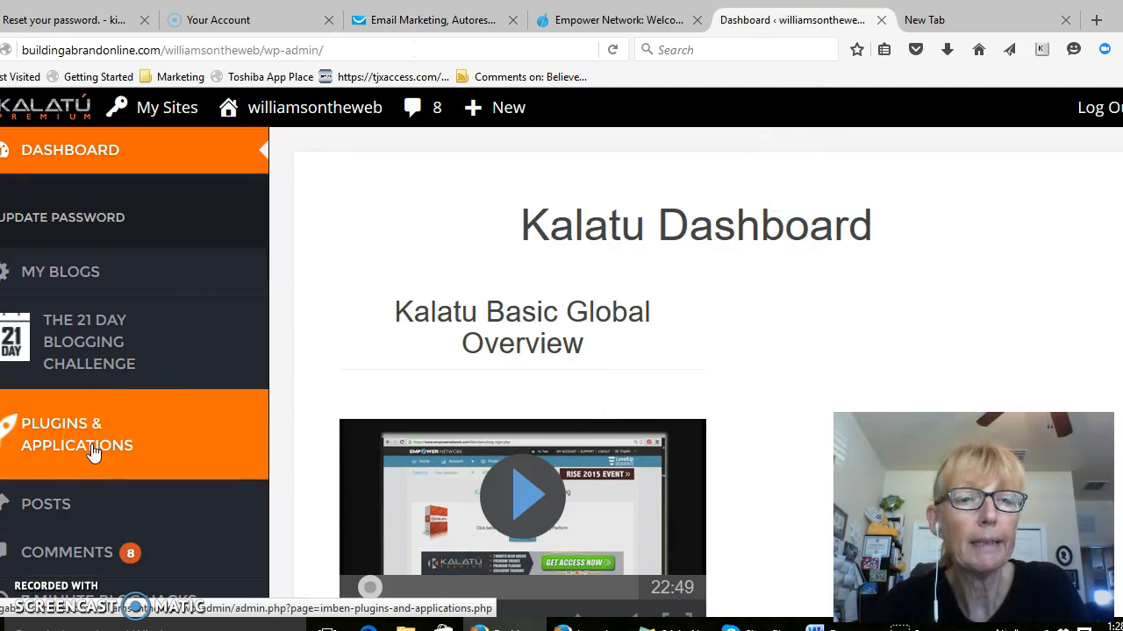
Open the Lightbox plugin from the blog's plugins and applications, and start adding a new lightbox
left_click(94, 450)
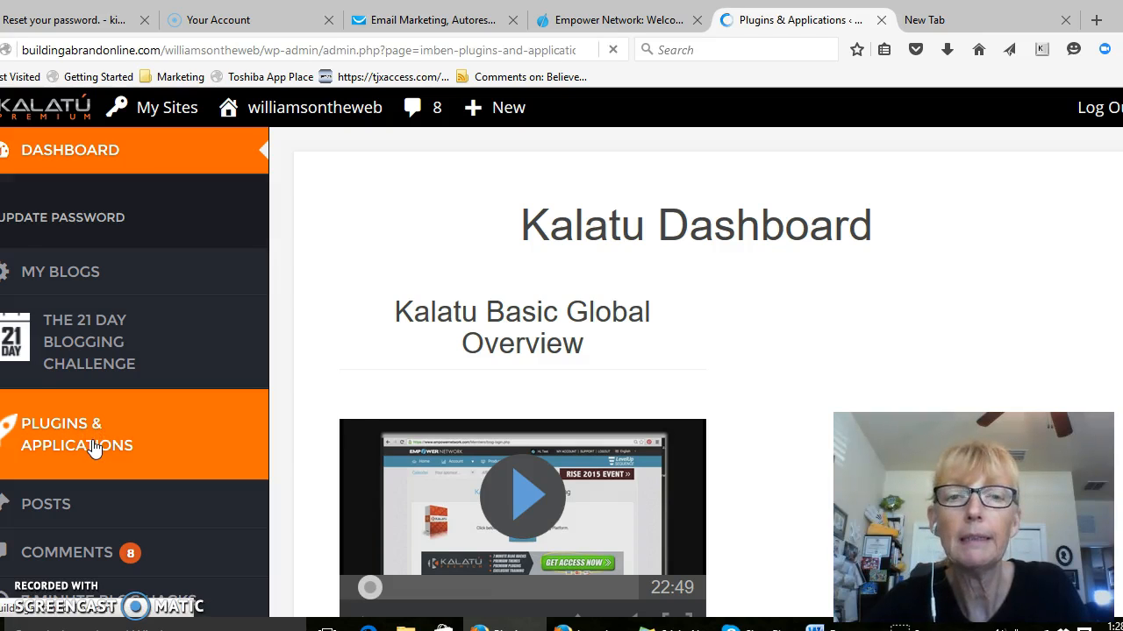
scroll(466, 368, "down", 2)
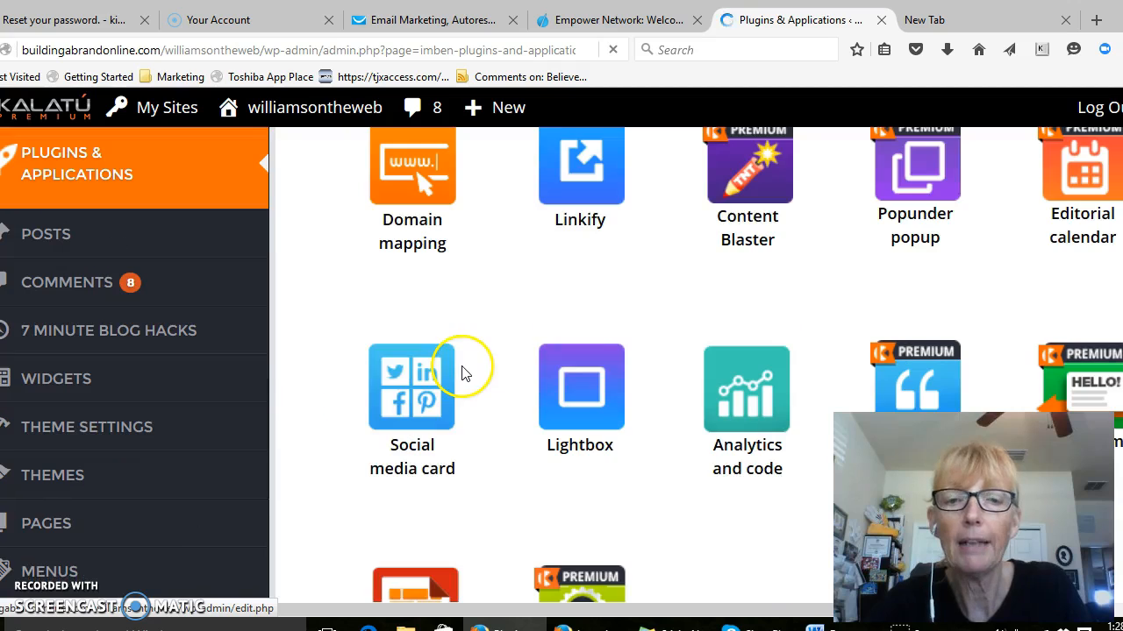
left_click(575, 377)
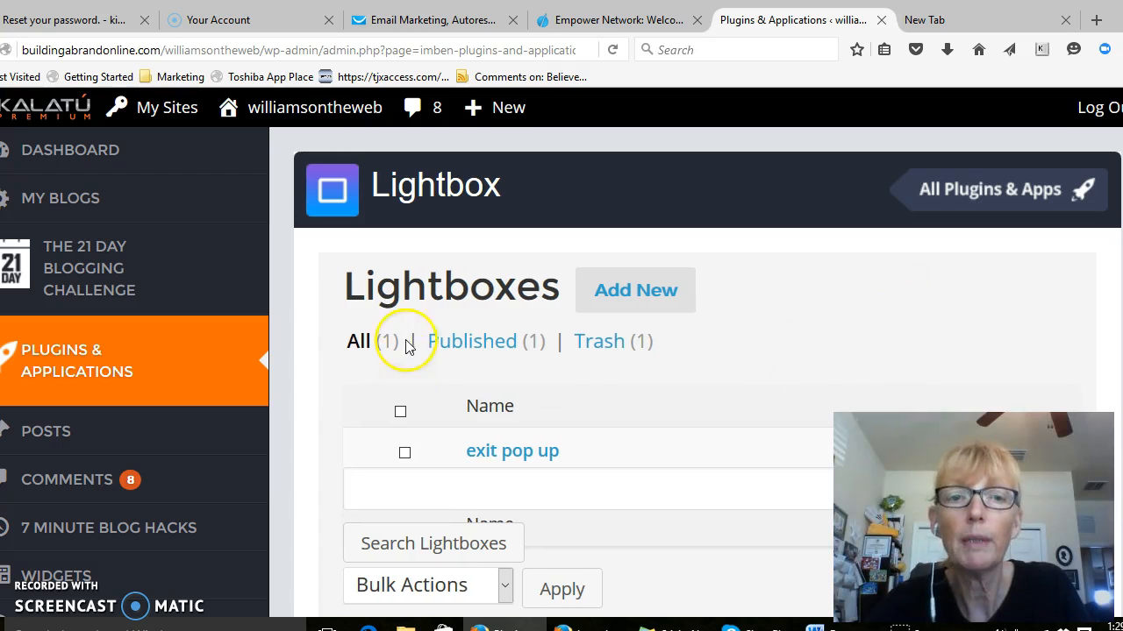
left_click(647, 290)
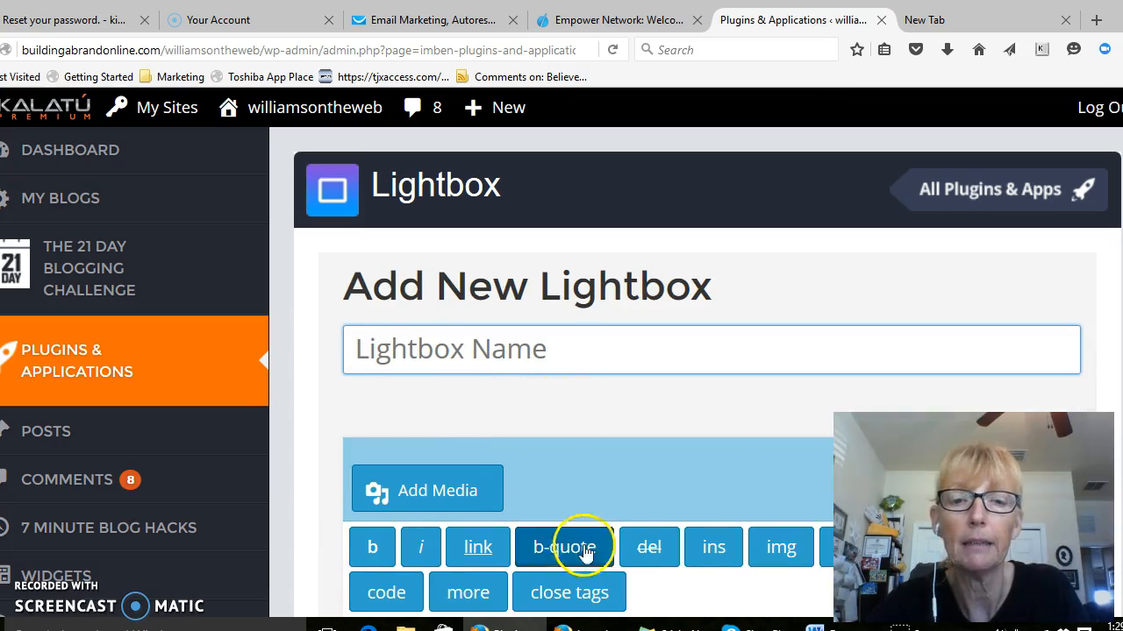
Name the new lightbox with the blog owner's first name followed by "blog pop up"
scroll(834, 395, "down", 5)
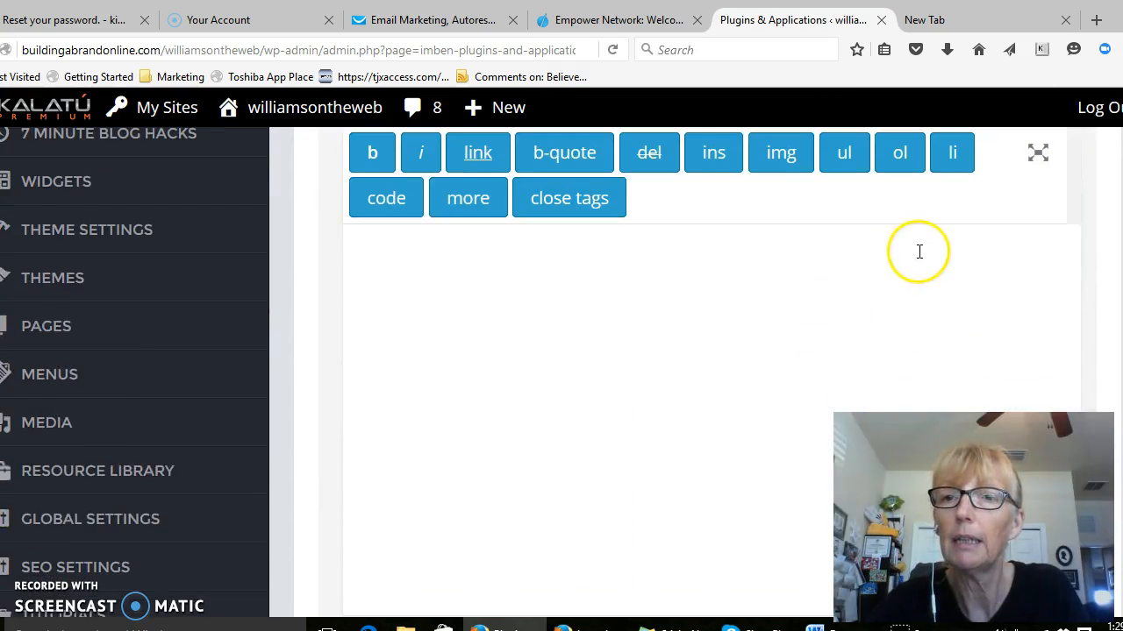
scroll(917, 263, "up", 3)
left_click(928, 382)
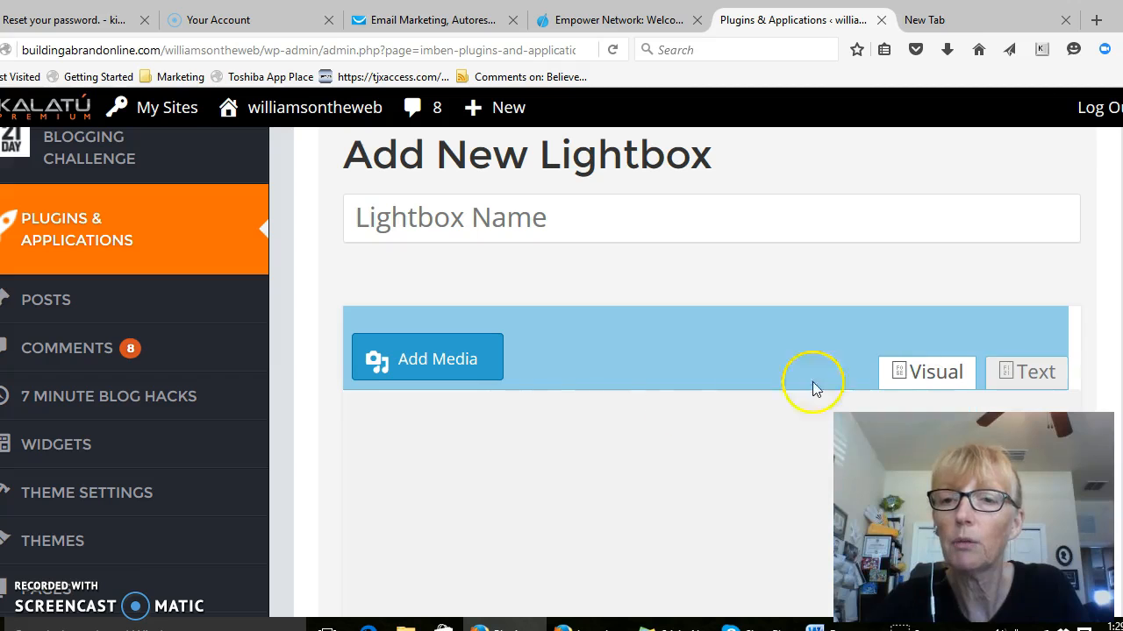
left_click(585, 219)
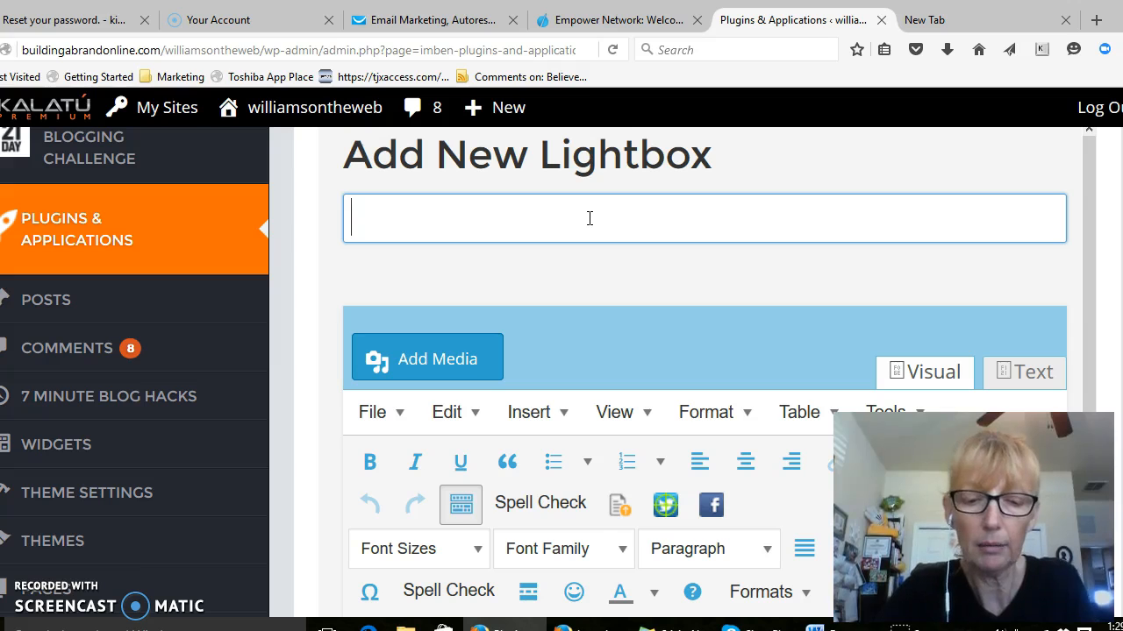
type("kims blo")
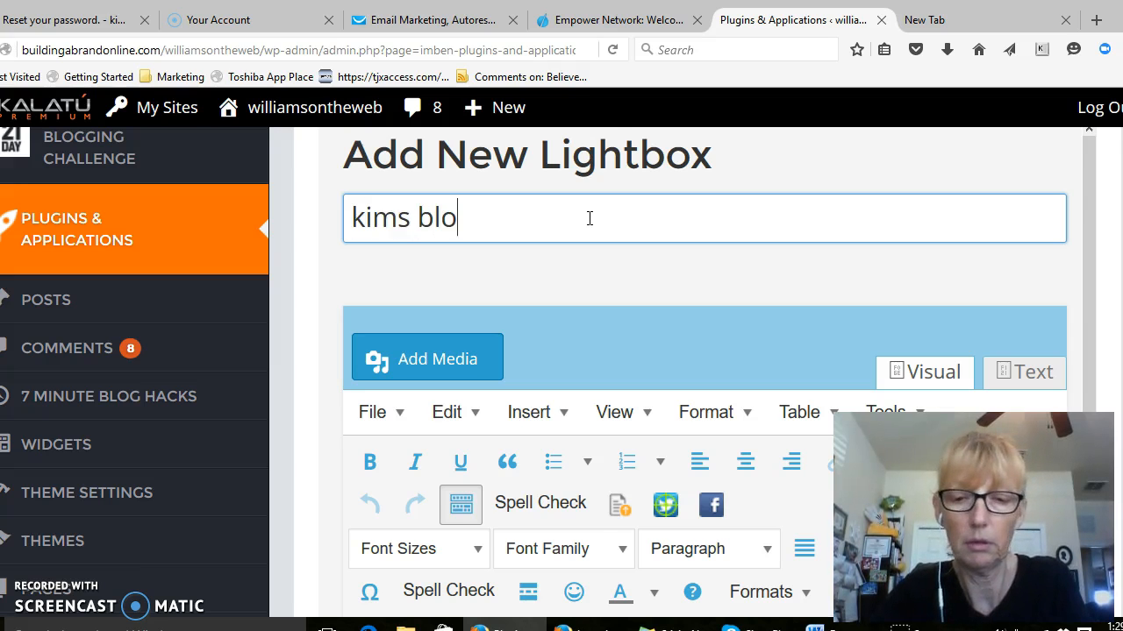
type("g pop up")
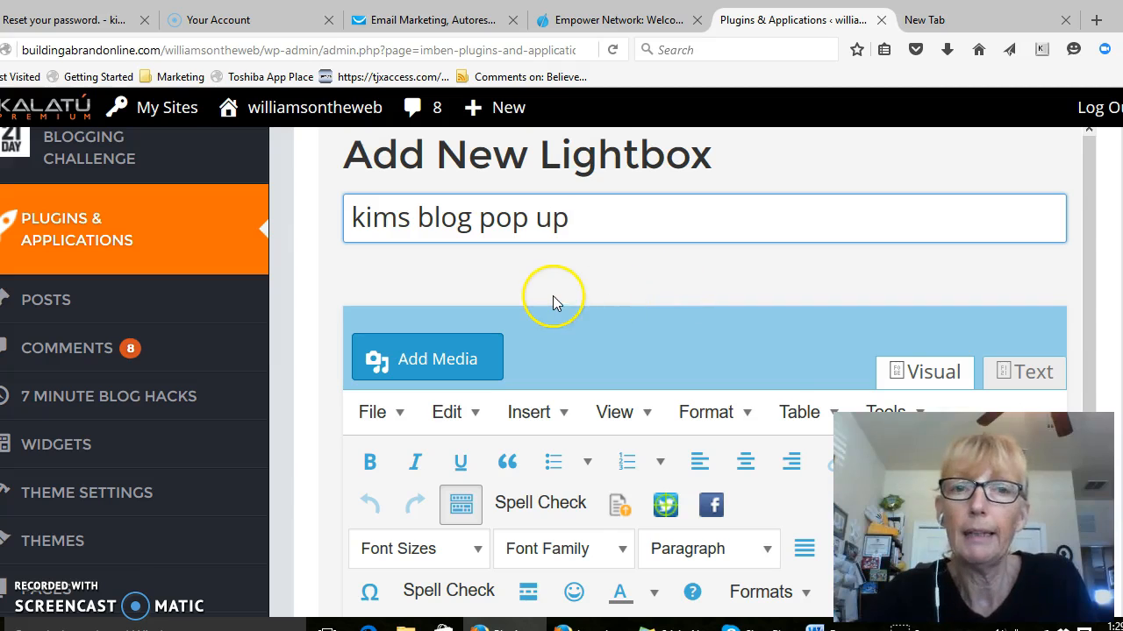
Paste the copied GetResponse JavaScript code into the lightbox content using the editor's Text mode
scroll(558, 297, "down", 3)
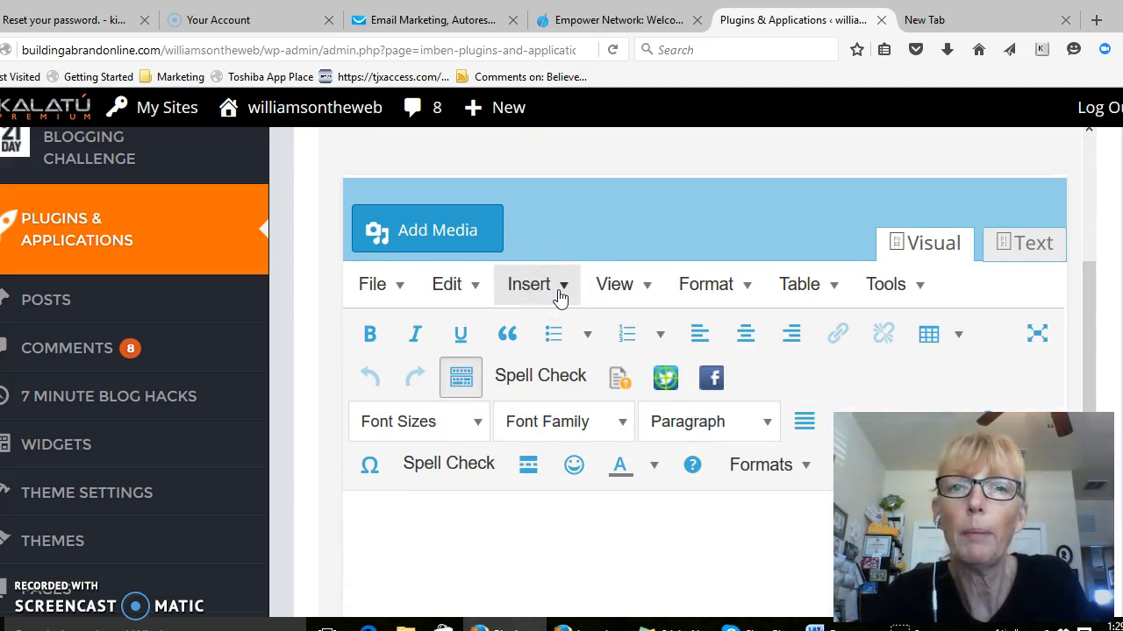
left_click(403, 19)
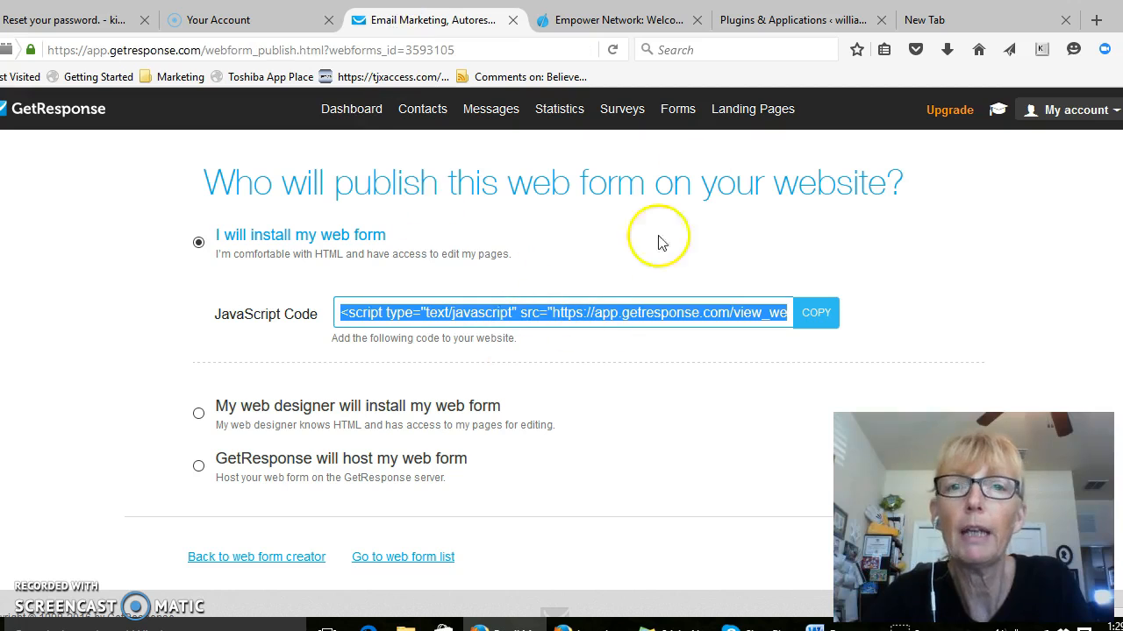
left_click(750, 20)
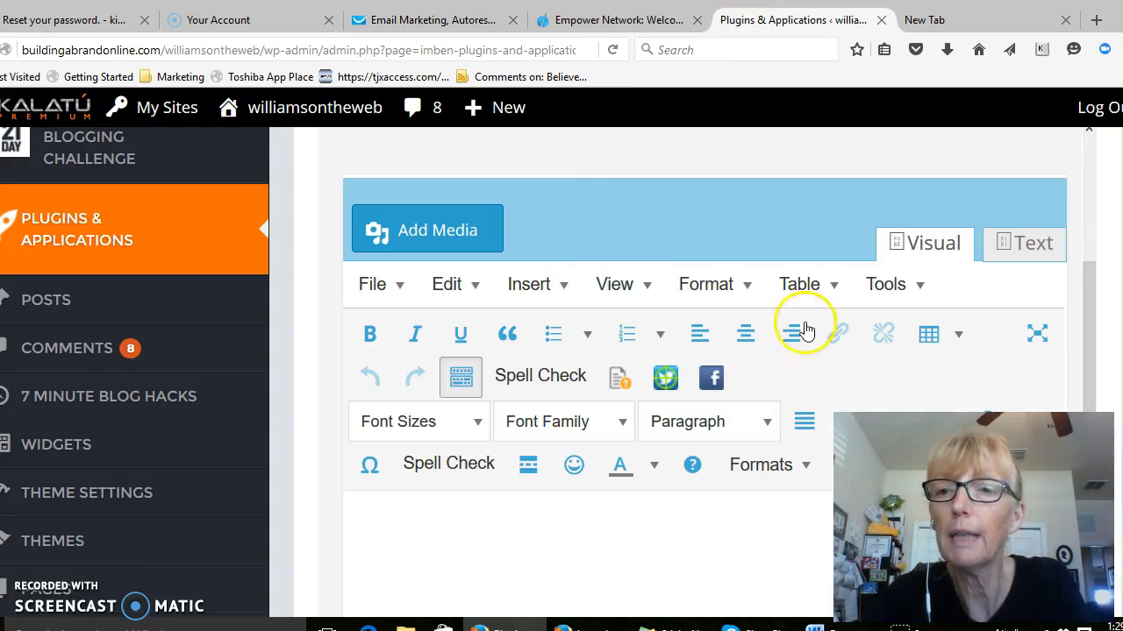
left_click(1032, 248)
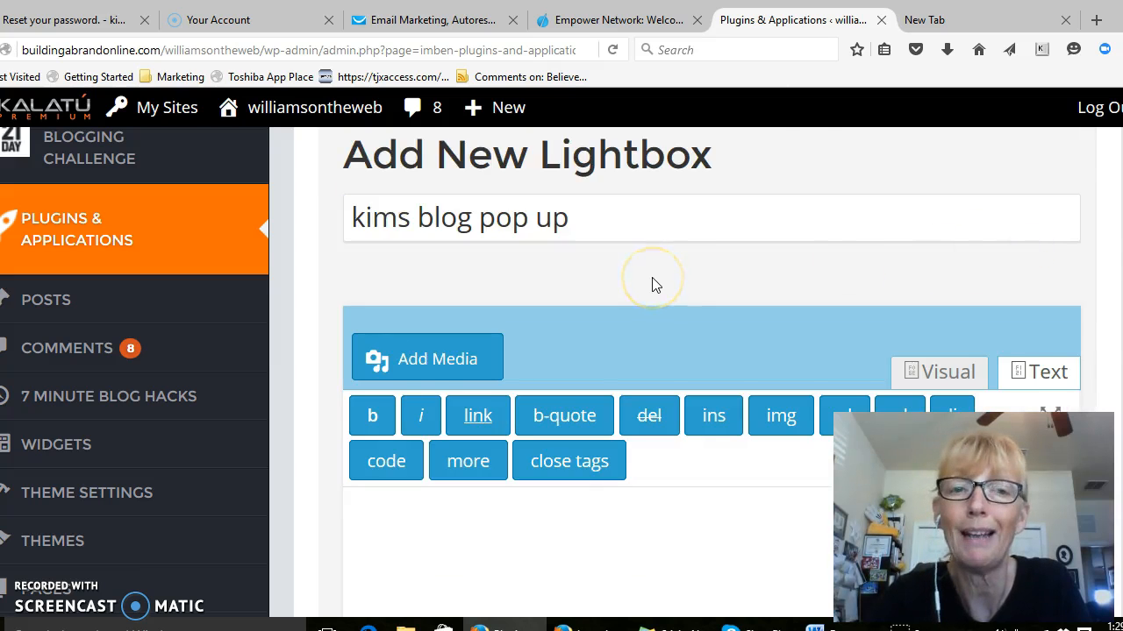
scroll(652, 281, "down", 3)
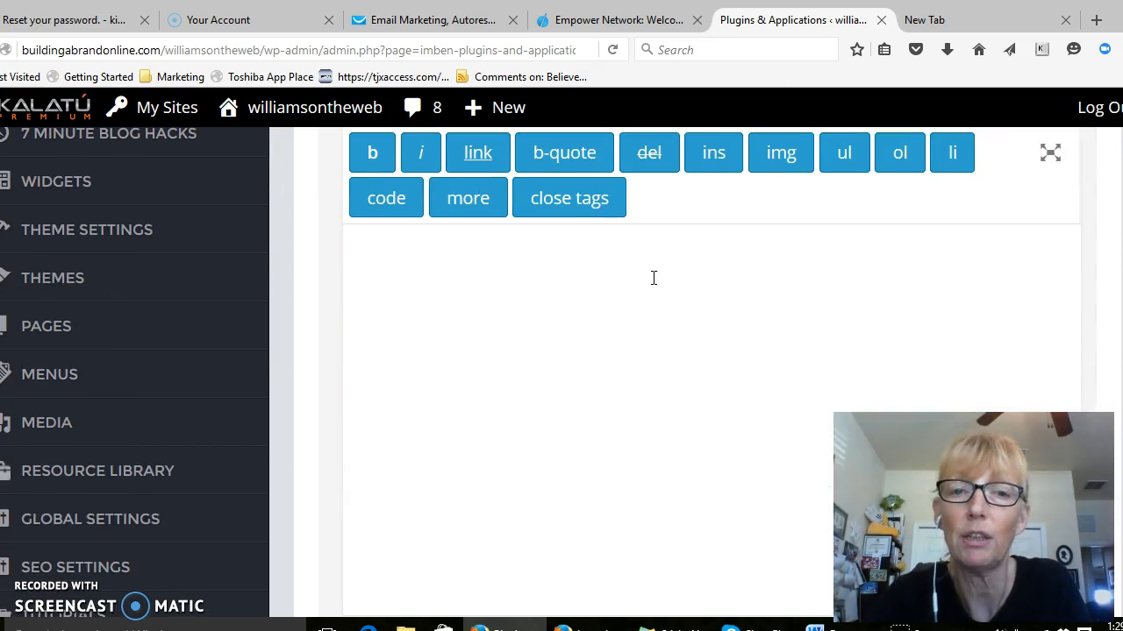
left_click(504, 275)
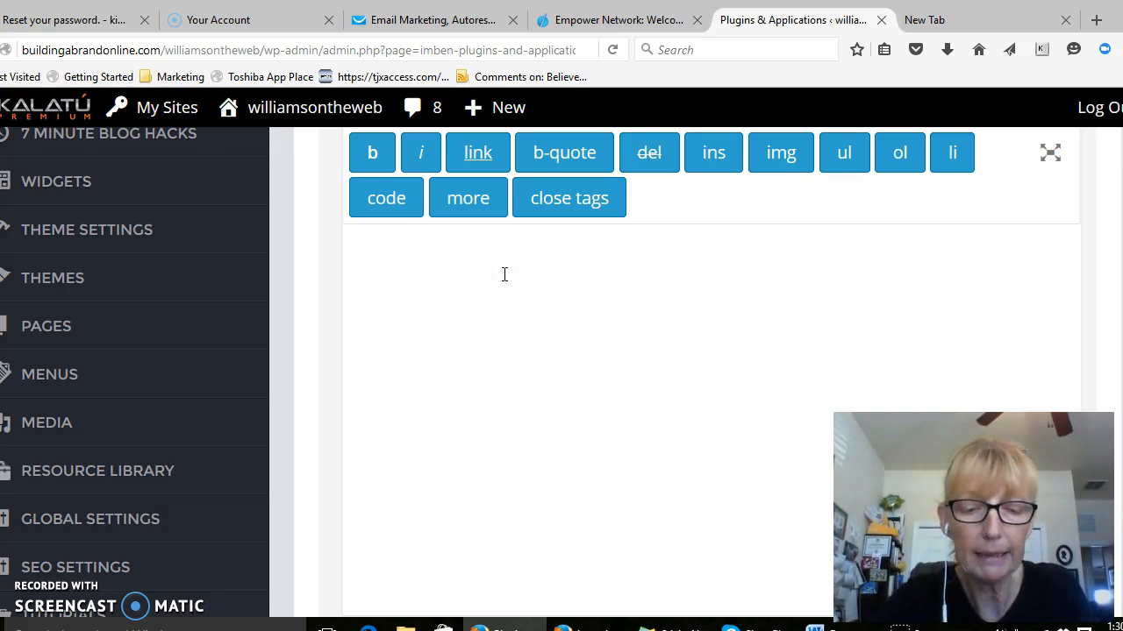
type("<script type=\"text/javascript\" src=\"https://app.getresponse.com/view_webform_v2.js?u=BMK5g&webforms_id=3593105\"></script>")
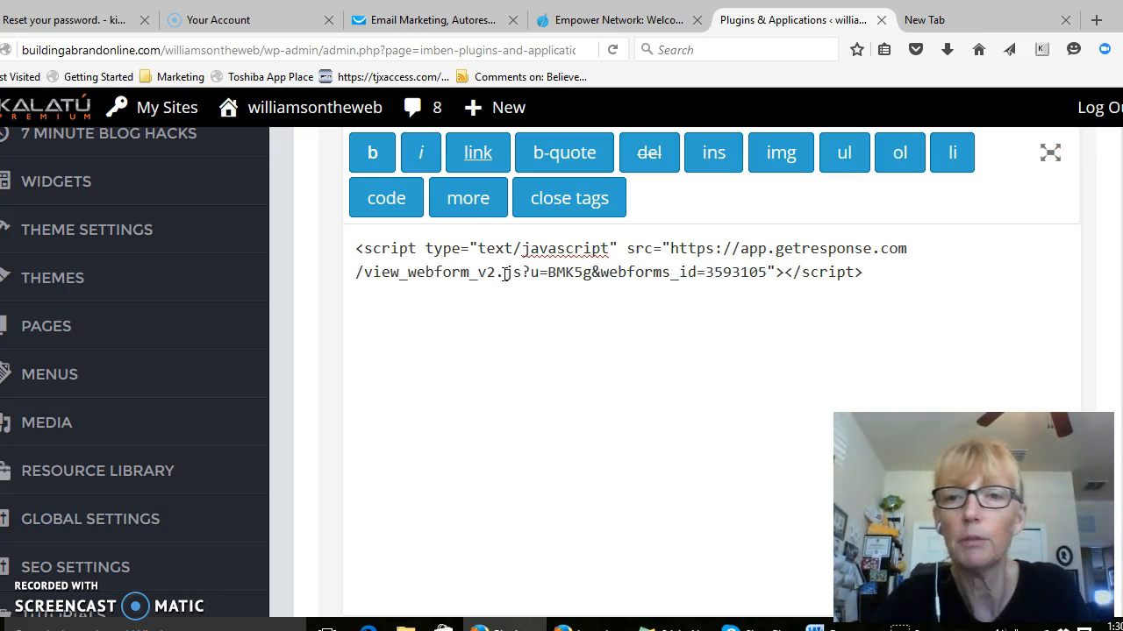
left_click(421, 316)
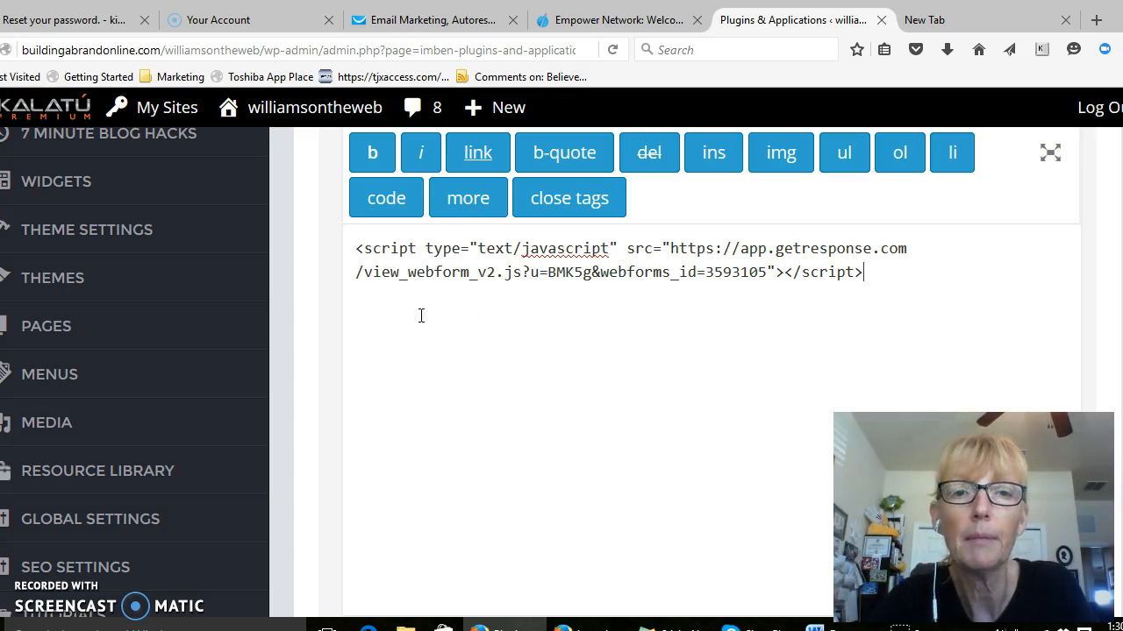
left_click(543, 302)
scroll(542, 301, "down", 3)
left_click(565, 293)
scroll(614, 281, "up", 6)
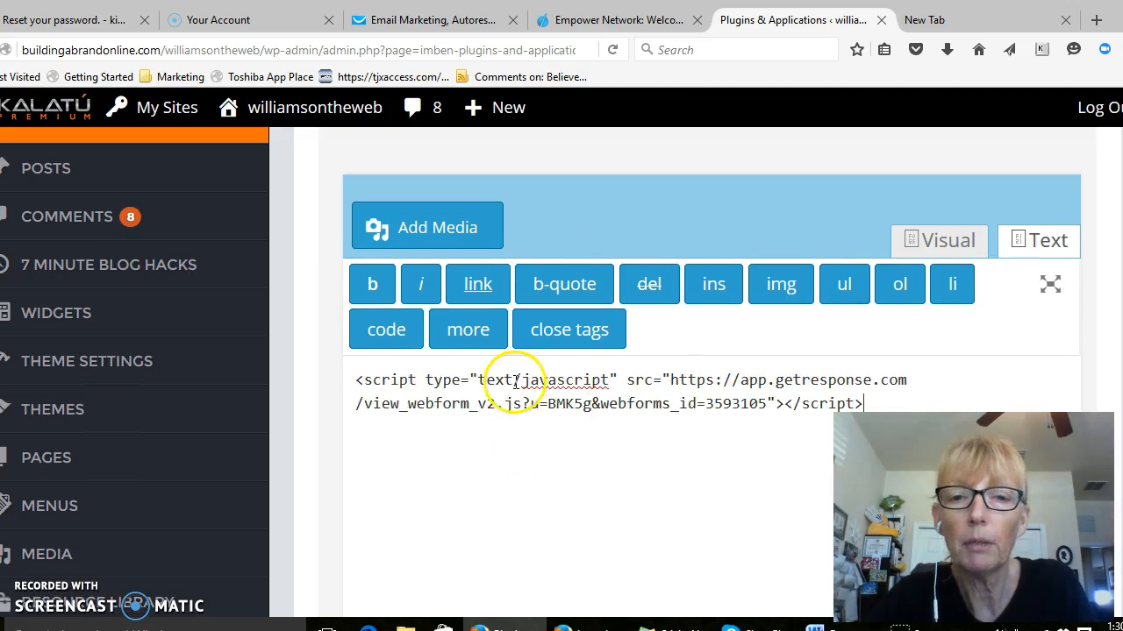
Save the new lightbox as a draft
scroll(516, 383, "down", 2)
scroll(515, 383, "down", 10)
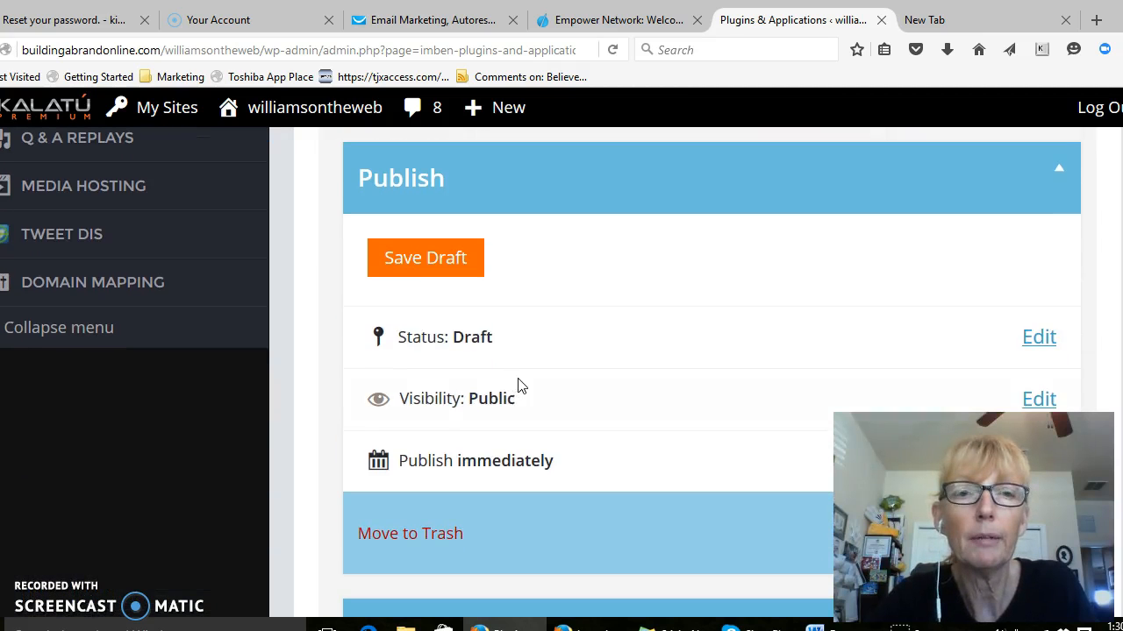
left_click(619, 341)
scroll(619, 342, "down", 3)
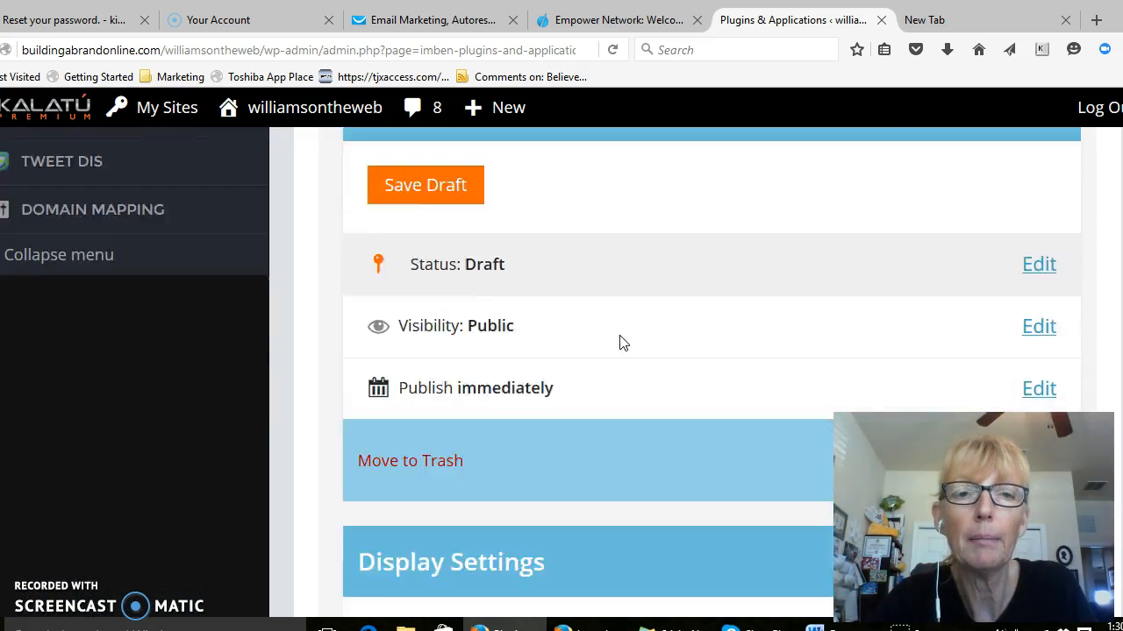
scroll(619, 342, "up", 5)
left_click(466, 385)
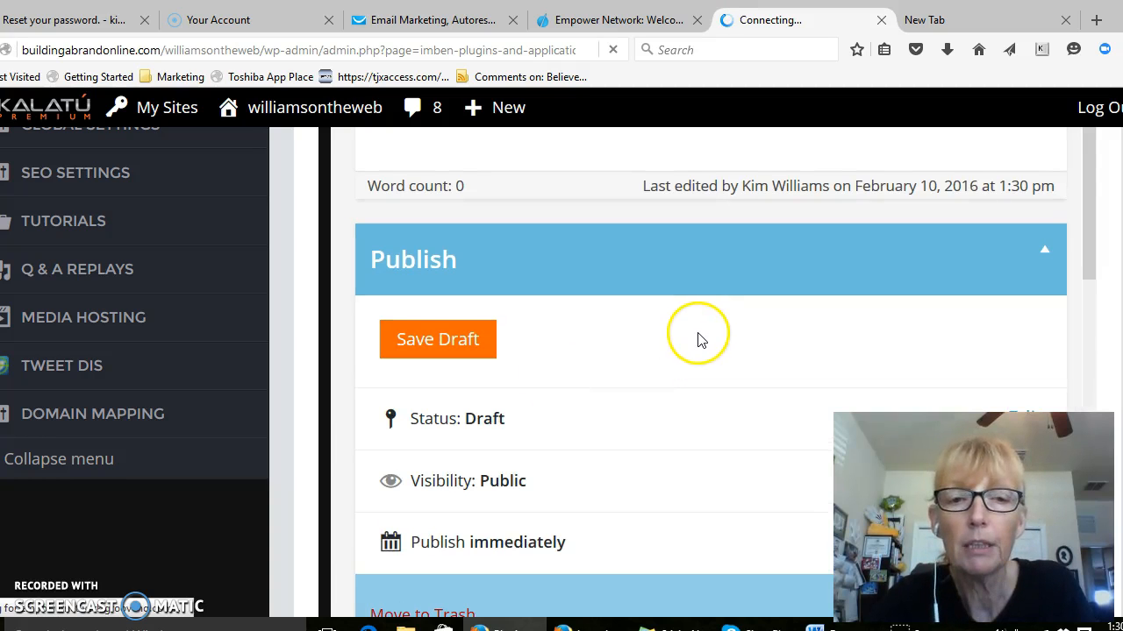
Review the lightbox's publishing options, display size, targeting conditions and open settings
scroll(699, 337, "down", 6)
scroll(551, 356, "up", 2)
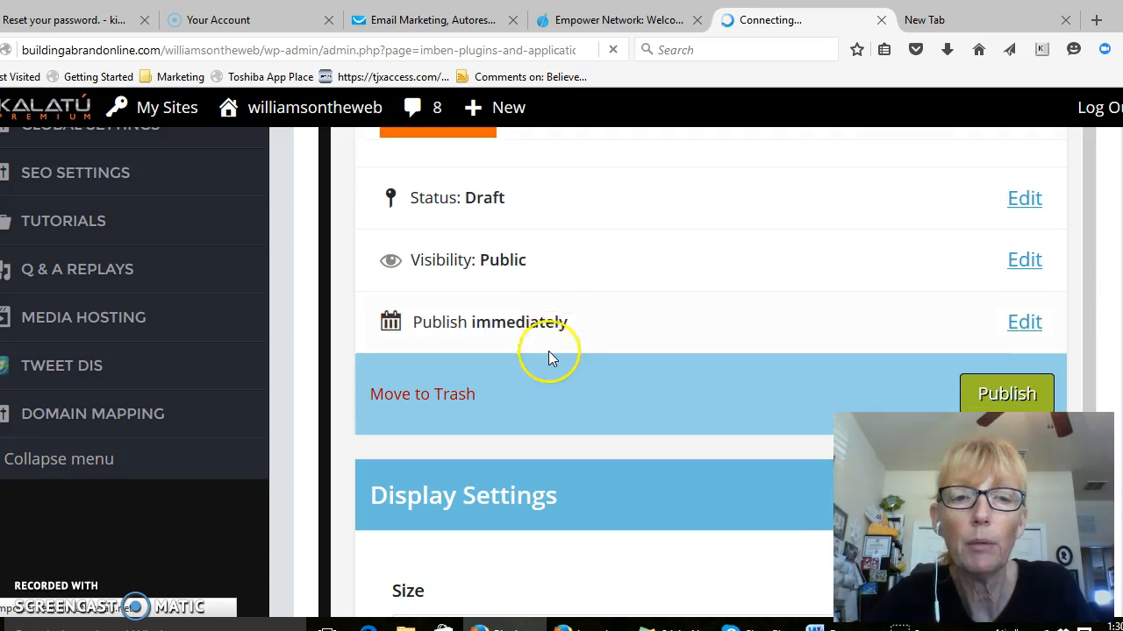
scroll(550, 356, "down", 1)
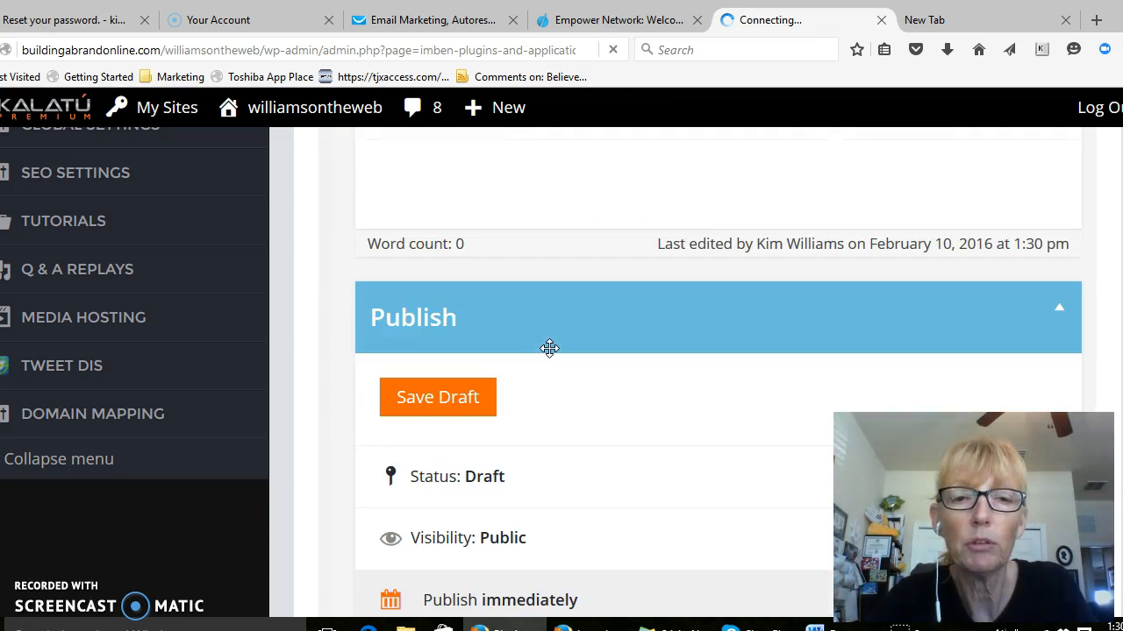
scroll(562, 309, "down", 7)
scroll(562, 309, "down", 5)
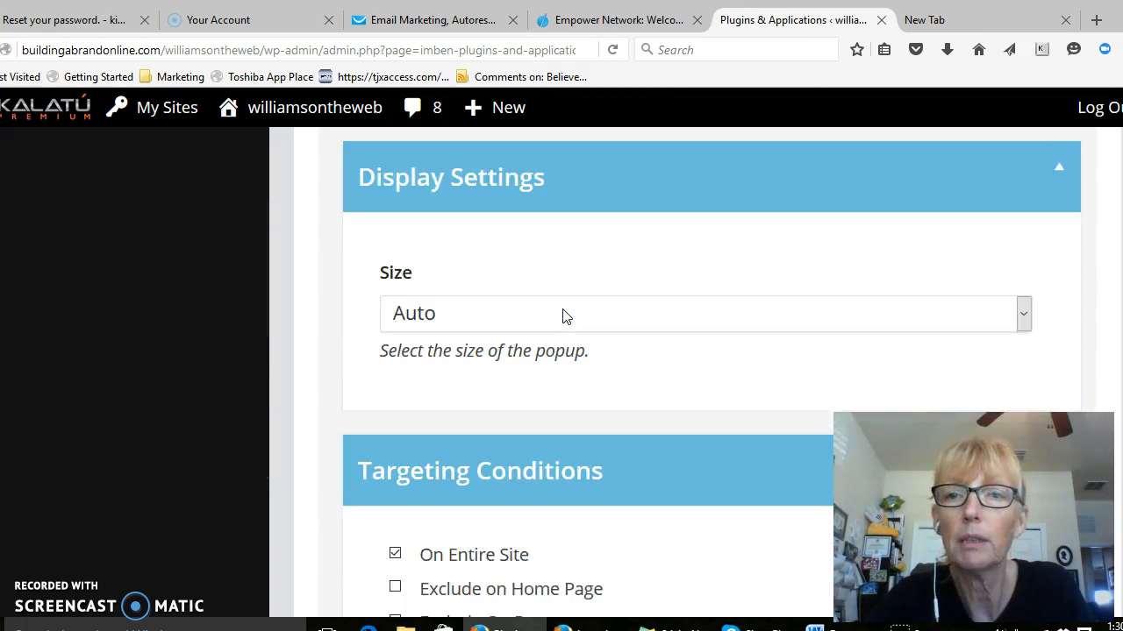
scroll(562, 317, "down", 3)
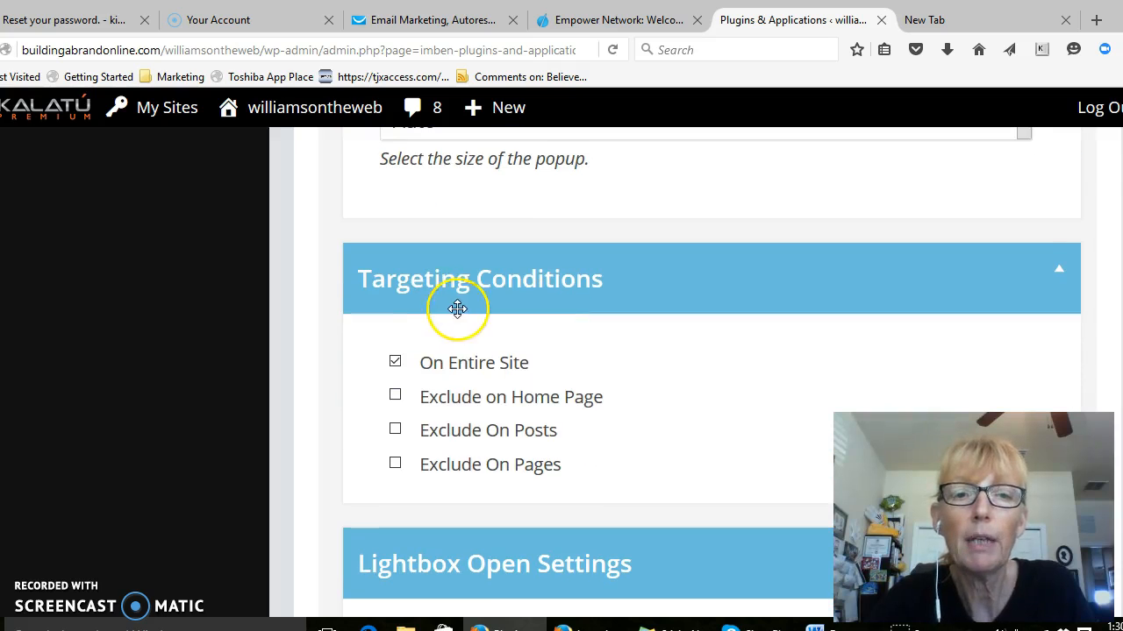
left_click(518, 363)
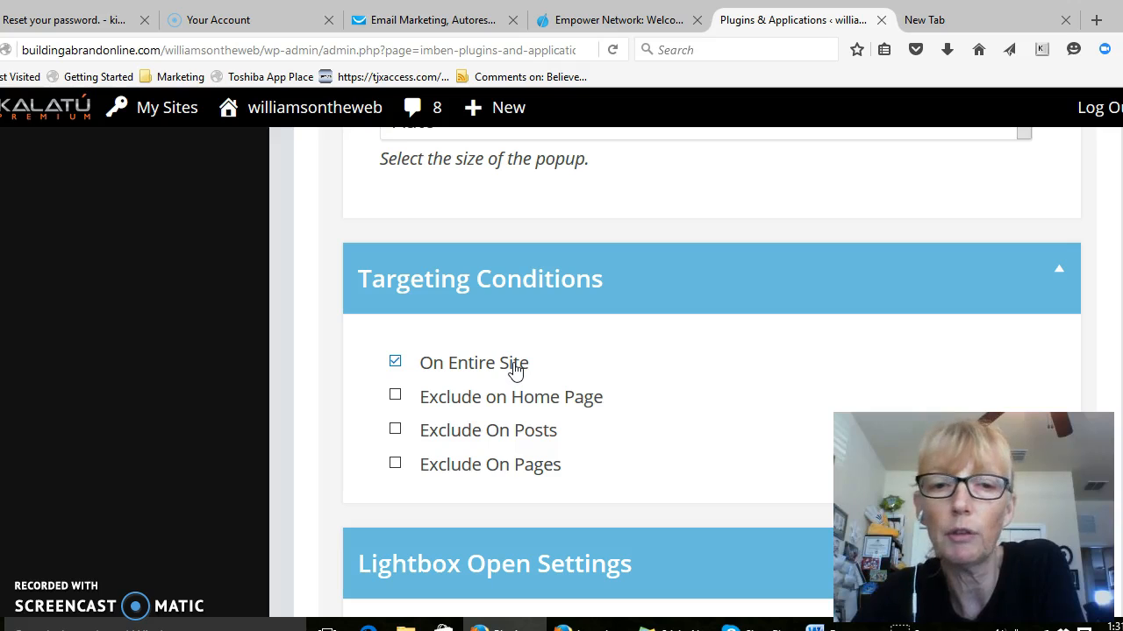
scroll(666, 351, "down", 3)
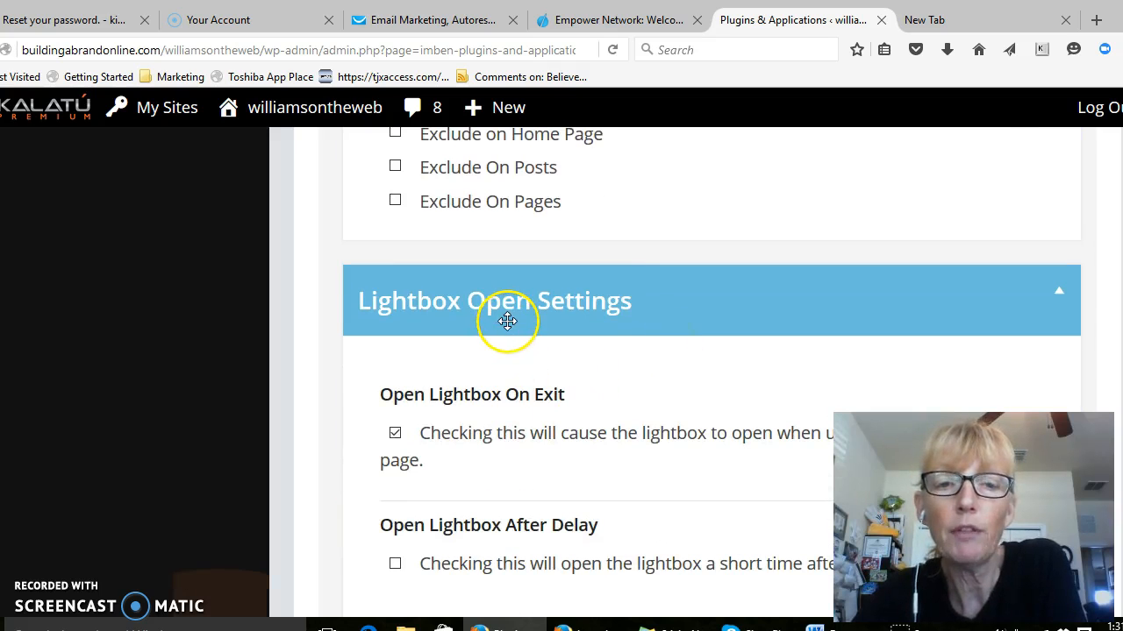
scroll(610, 346, "down", 2)
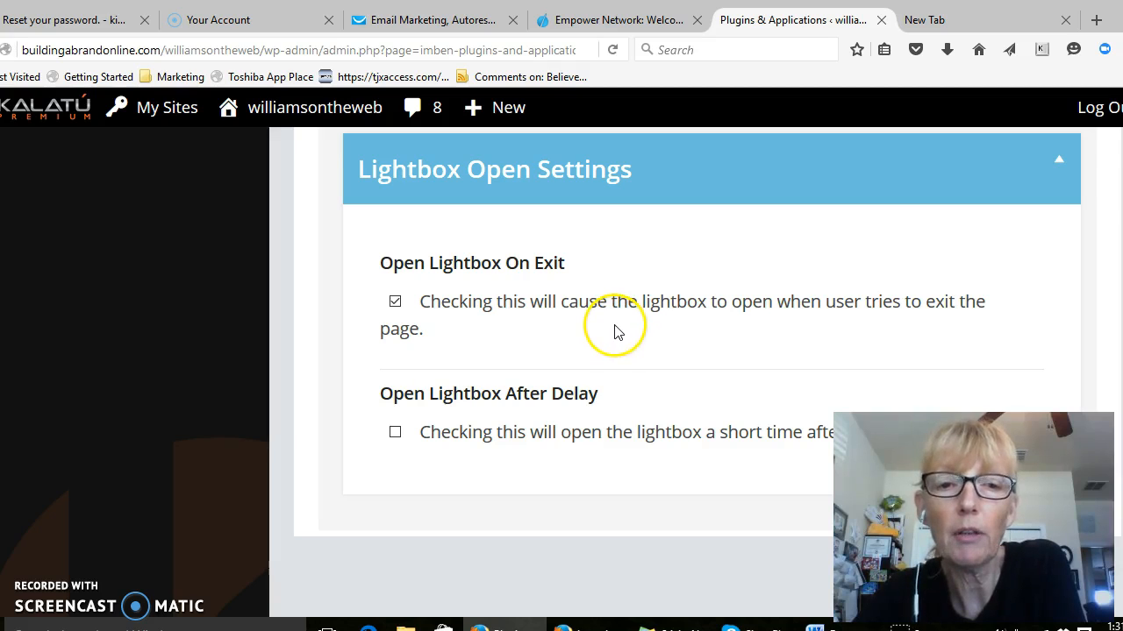
Try opening the lightbox after a delay, with the delay set to 4500 ms
left_click(396, 434)
scroll(540, 313, "down", 3)
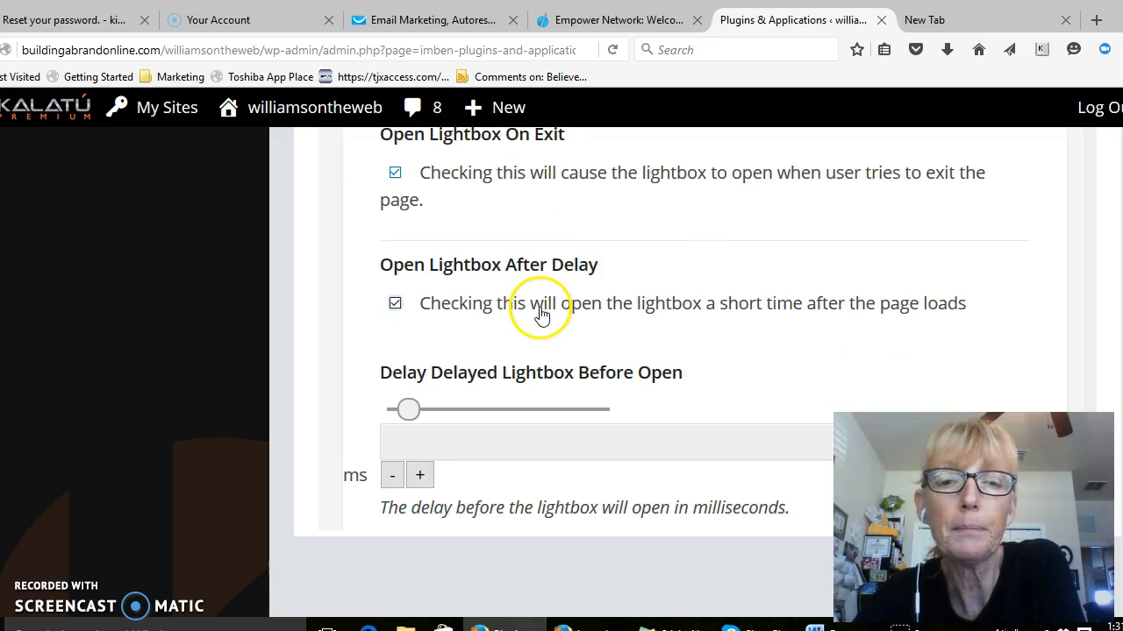
left_click(411, 409)
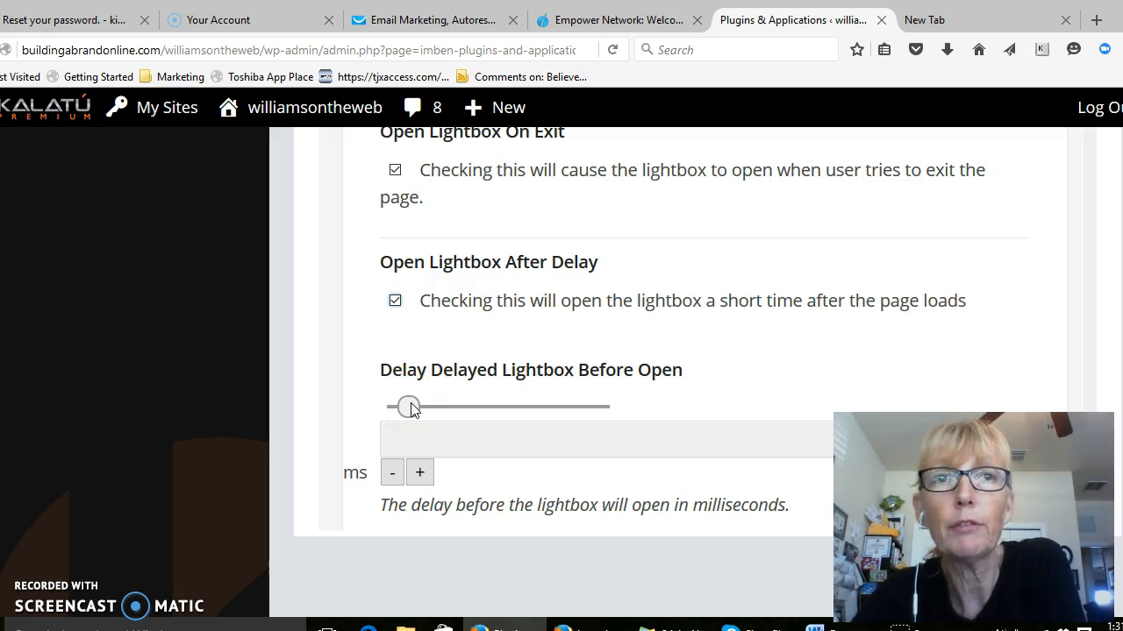
left_click_drag(413, 410, 488, 409)
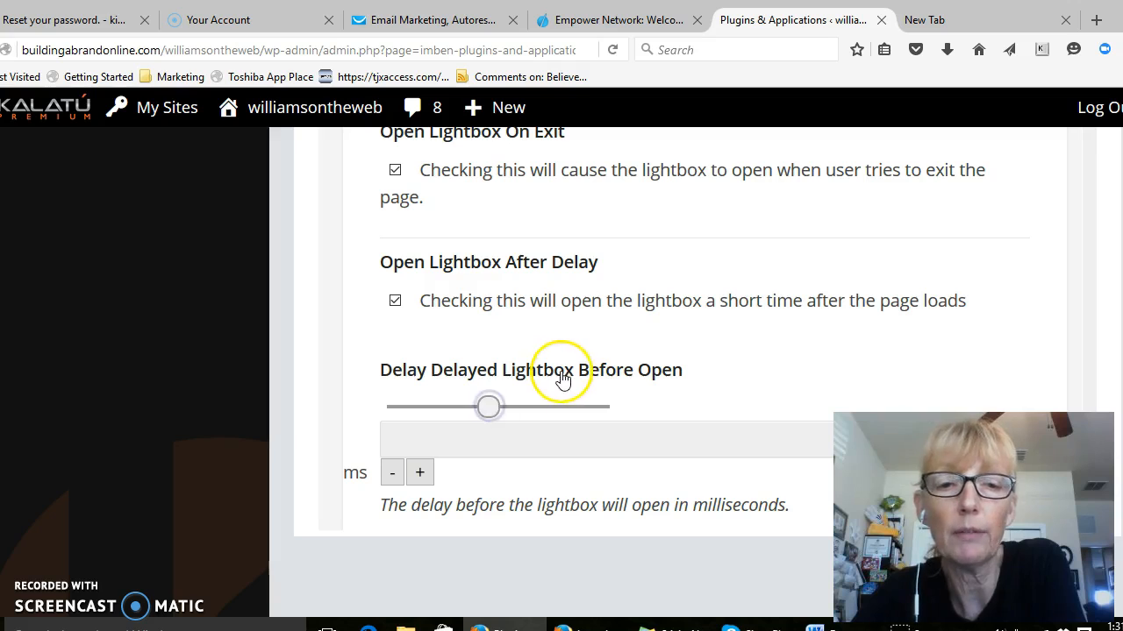
scroll(563, 381, "down", 1)
scroll(562, 382, "down", 1)
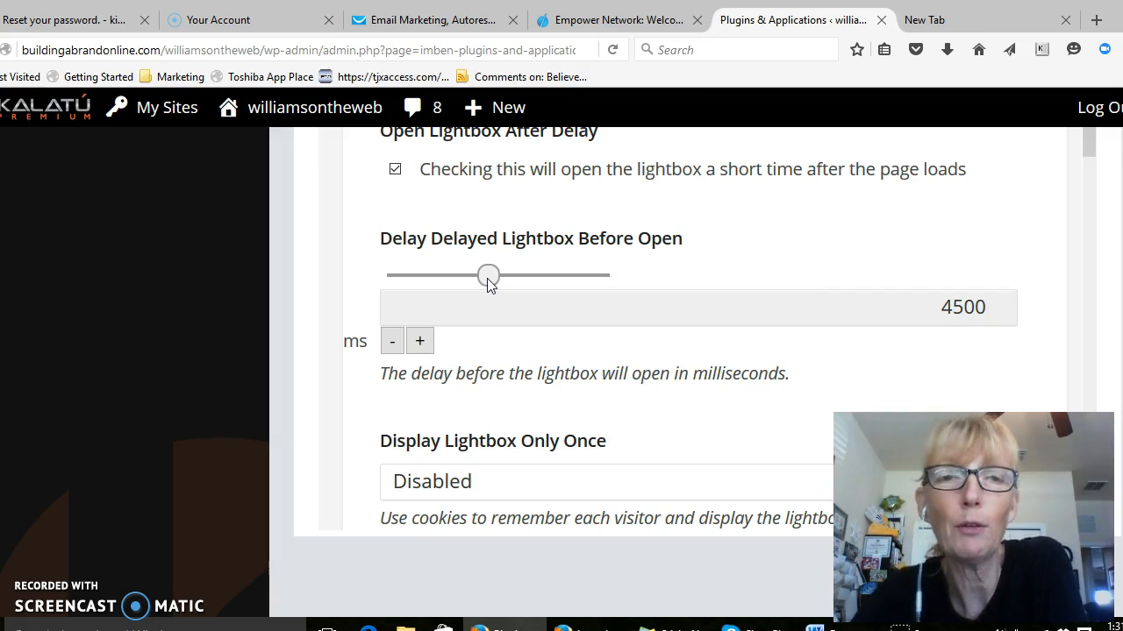
Turn off the Open Lightbox After Delay option
scroll(486, 279, "up", 3)
left_click(394, 301)
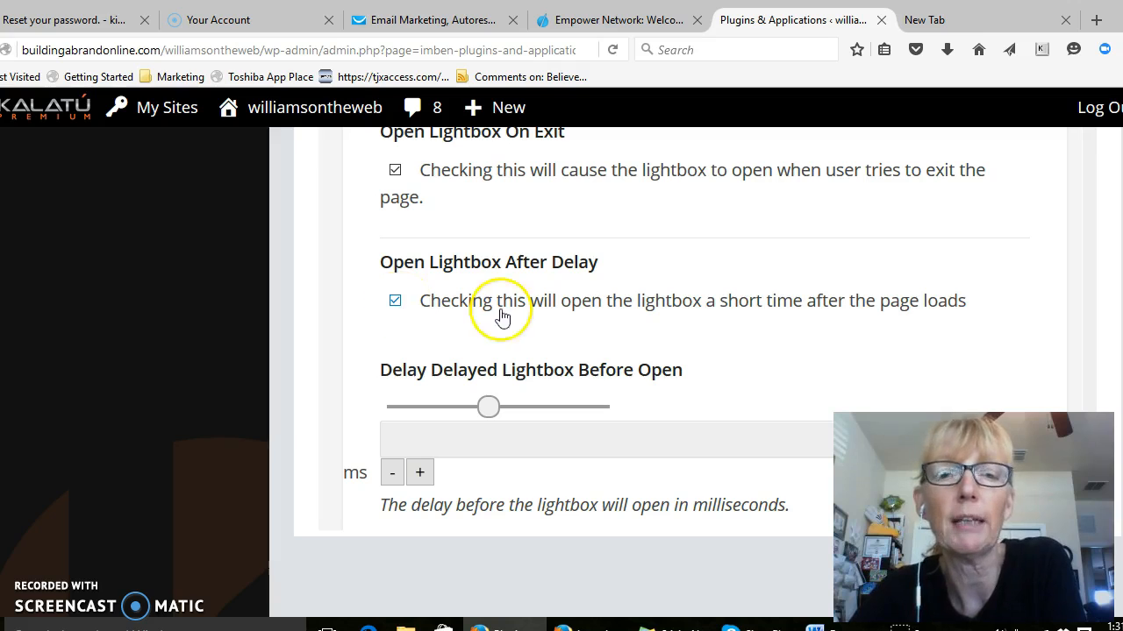
left_click(395, 301)
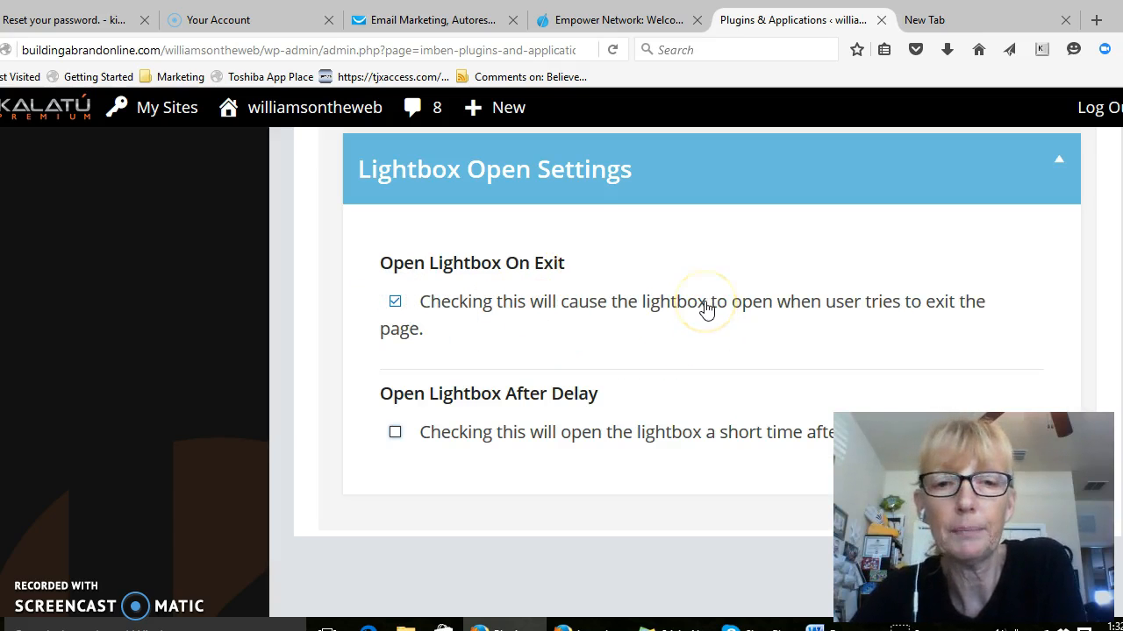
scroll(707, 310, "down", 5)
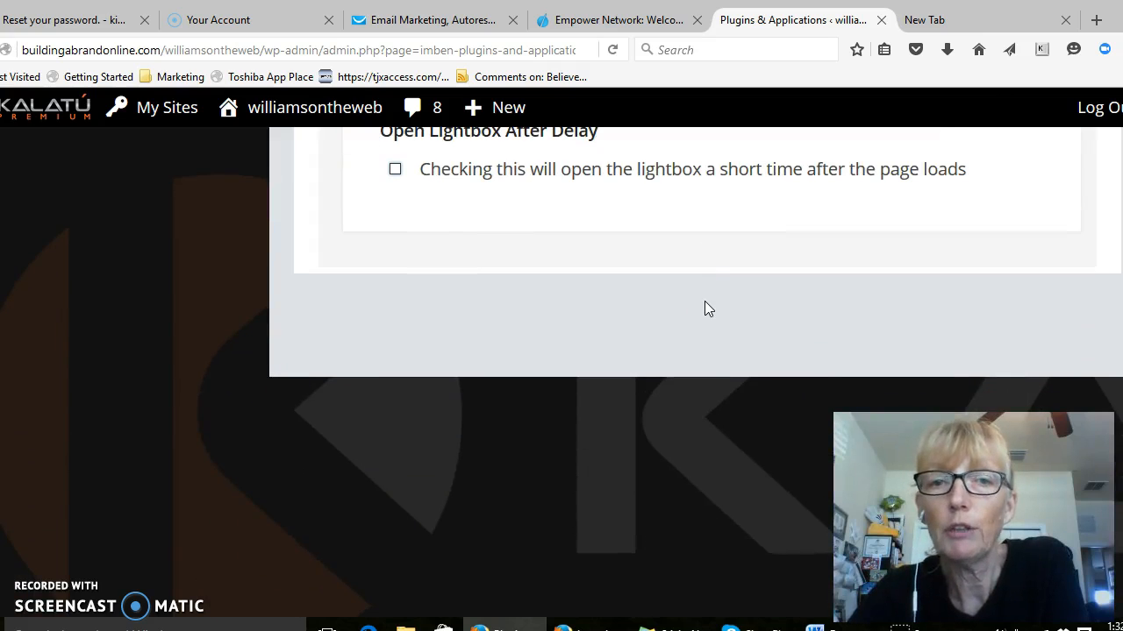
Save the lightbox draft with its updated open settings
scroll(704, 301, "up", 6)
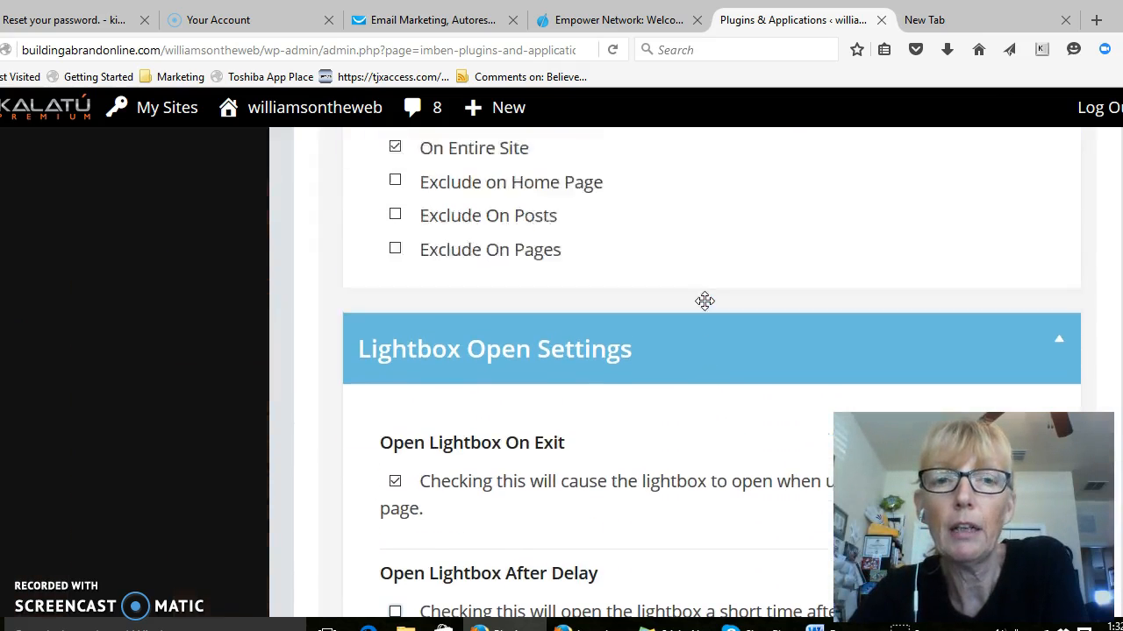
scroll(705, 301, "up", 2)
scroll(601, 328, "up", 3)
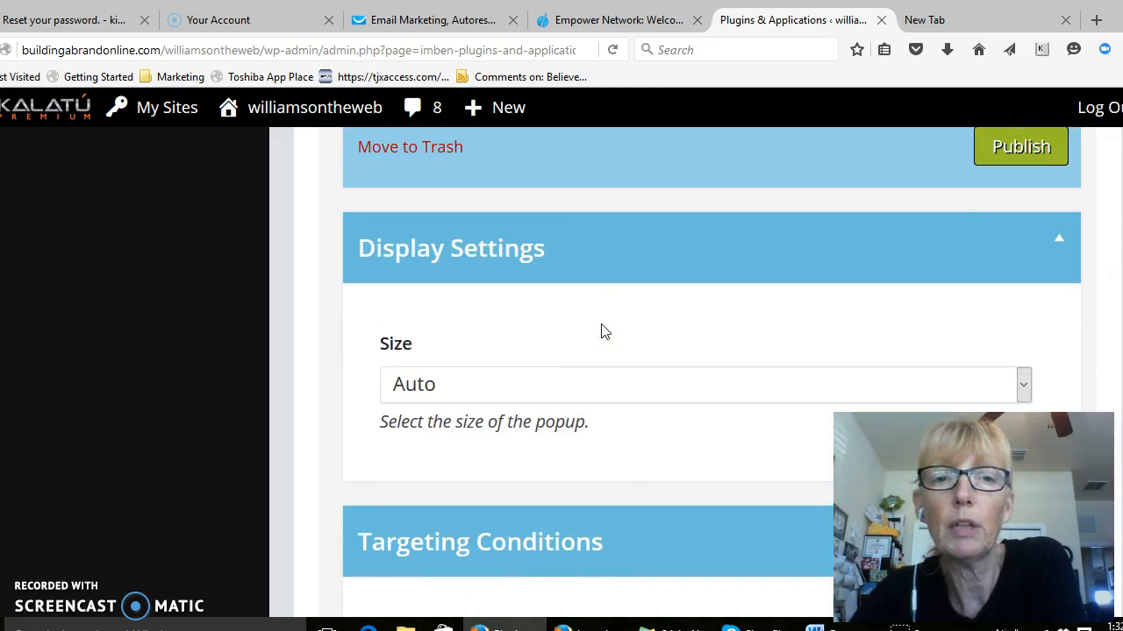
scroll(603, 331, "up", 5)
left_click(405, 265)
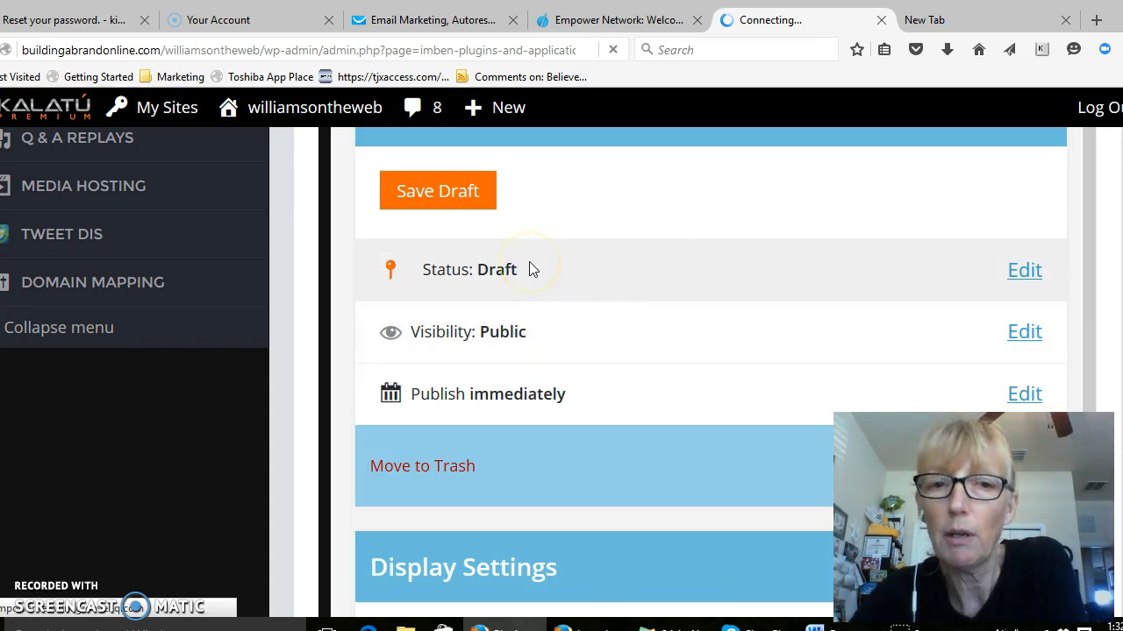
Review the saved lightbox's title, GetResponse script, publishing section, display size and targeting conditions
scroll(529, 269, "down", 5)
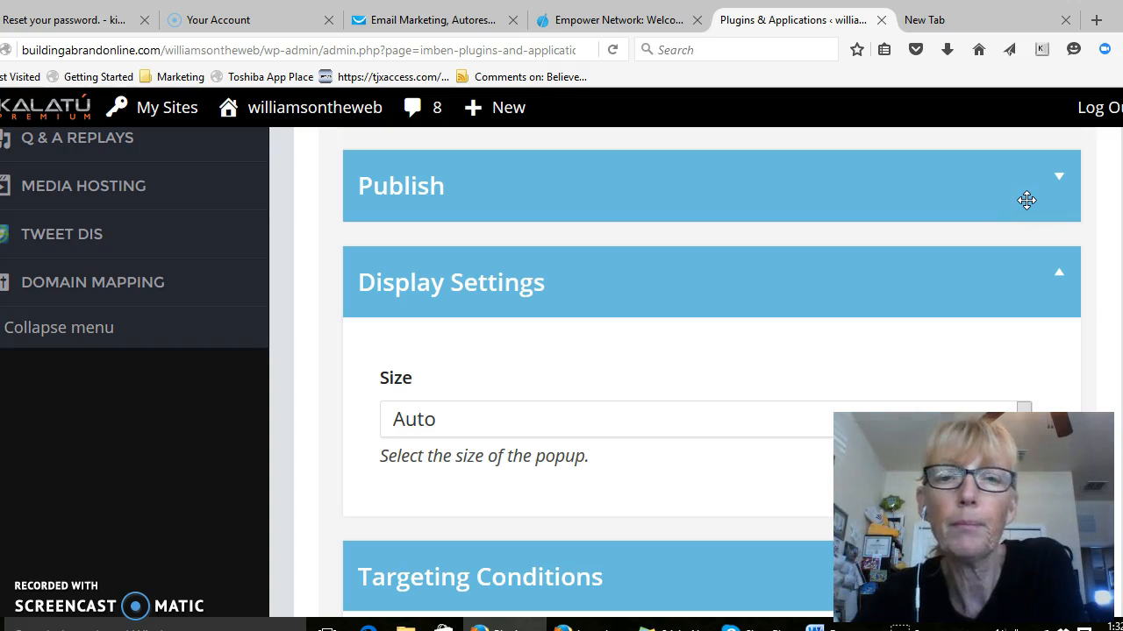
scroll(796, 260, "up", 5)
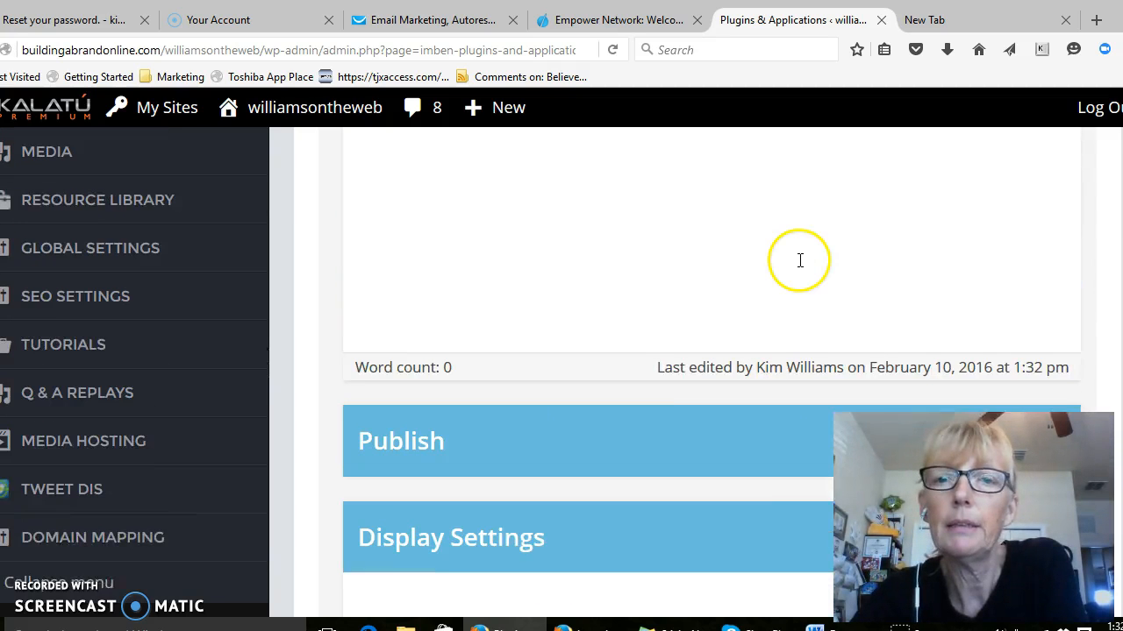
scroll(789, 256, "up", 5)
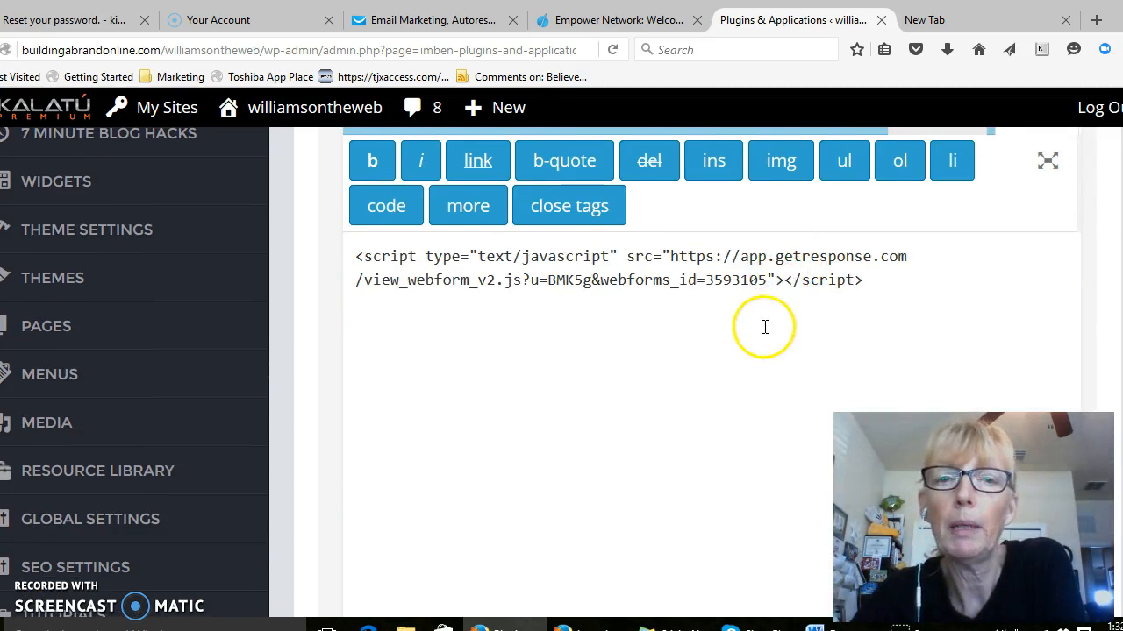
scroll(764, 328, "up", 5)
scroll(763, 331, "up", 1)
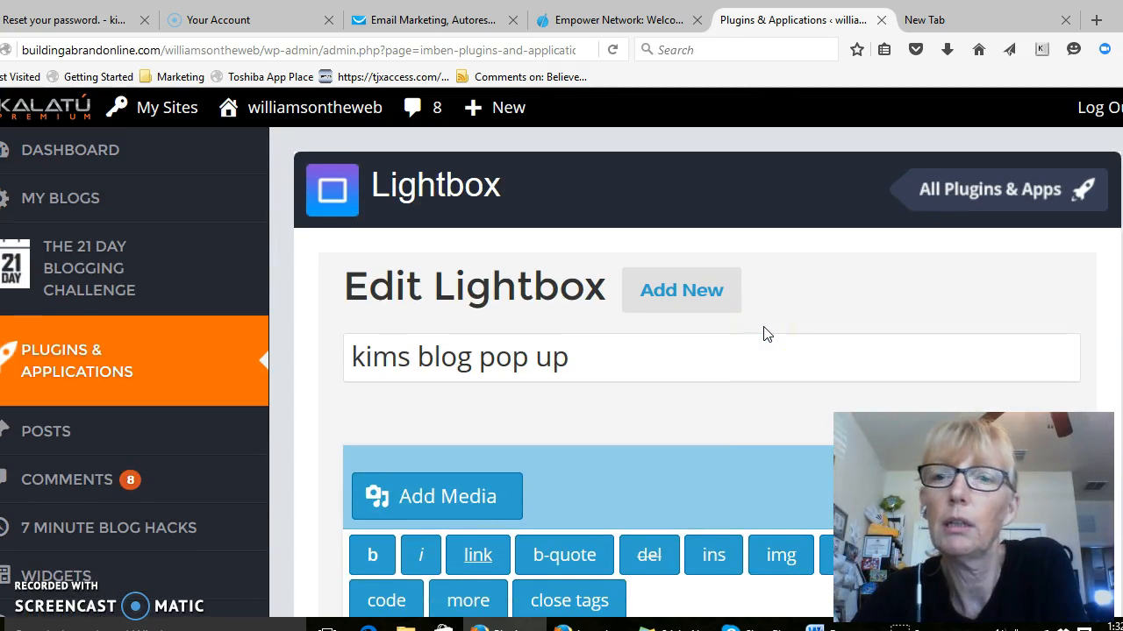
scroll(763, 332, "down", 2)
scroll(763, 328, "down", 5)
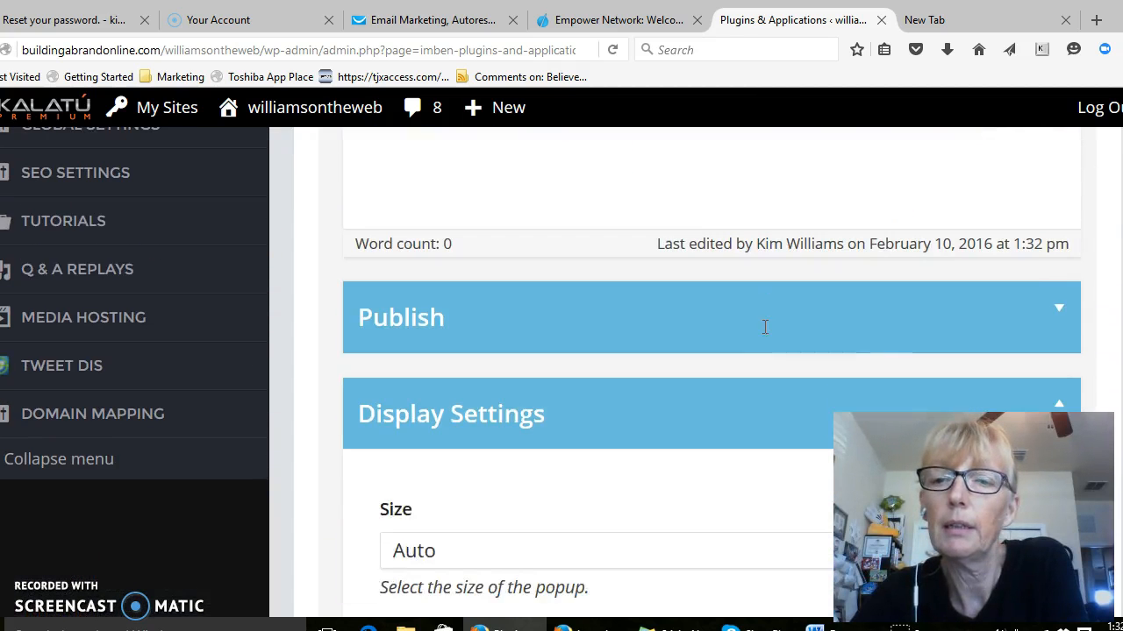
scroll(763, 328, "down", 6)
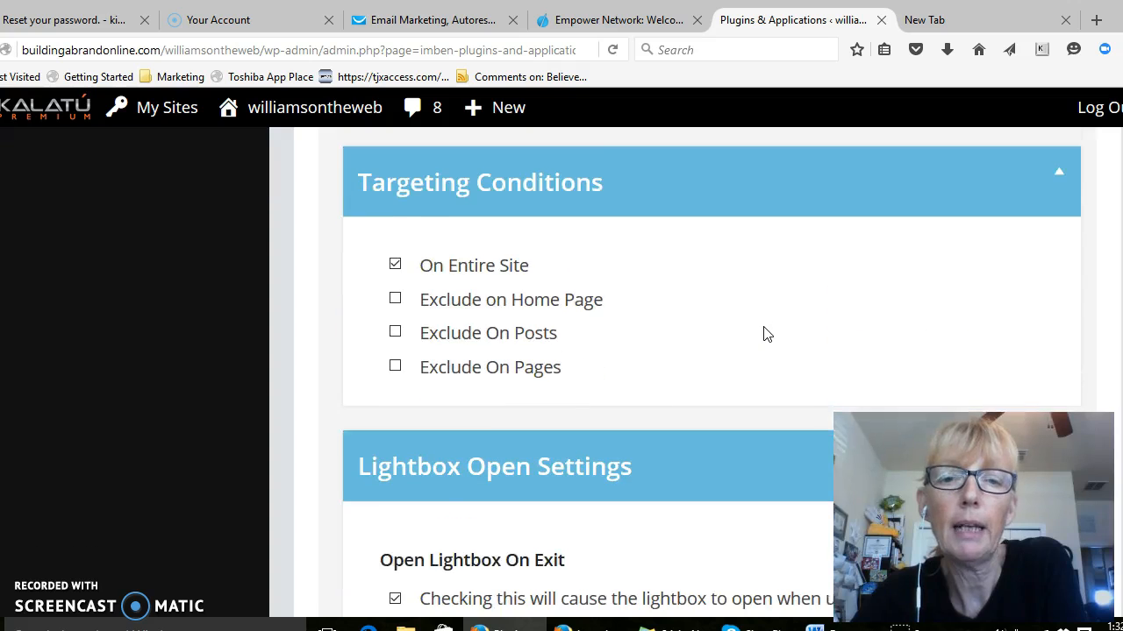
scroll(763, 333, "up", 6)
scroll(763, 333, "up", 4)
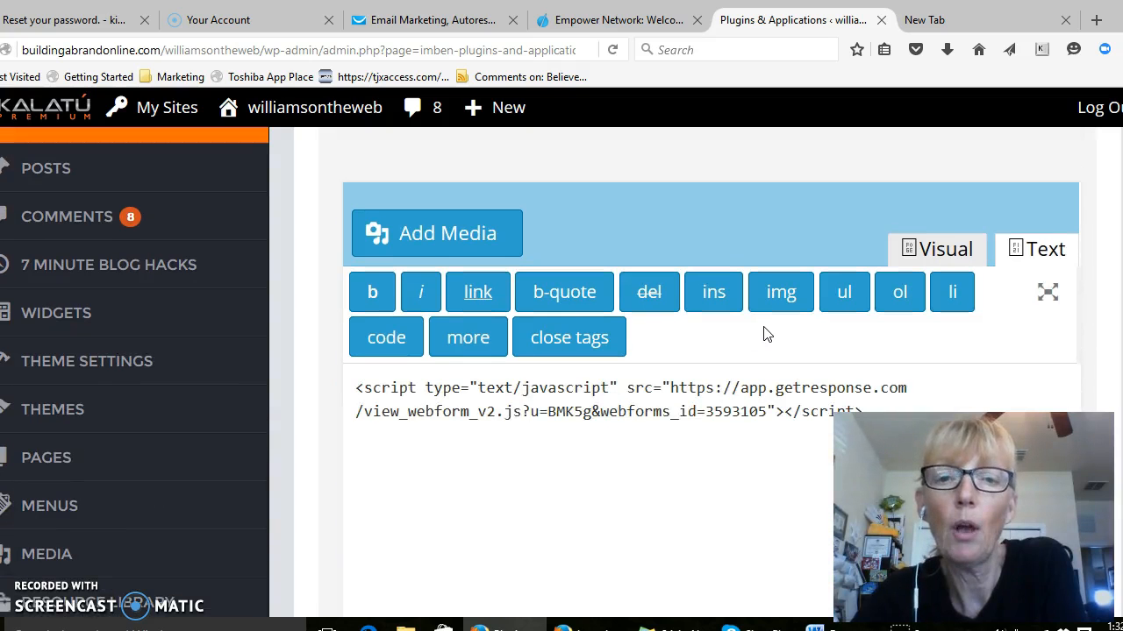
scroll(763, 333, "up", 3)
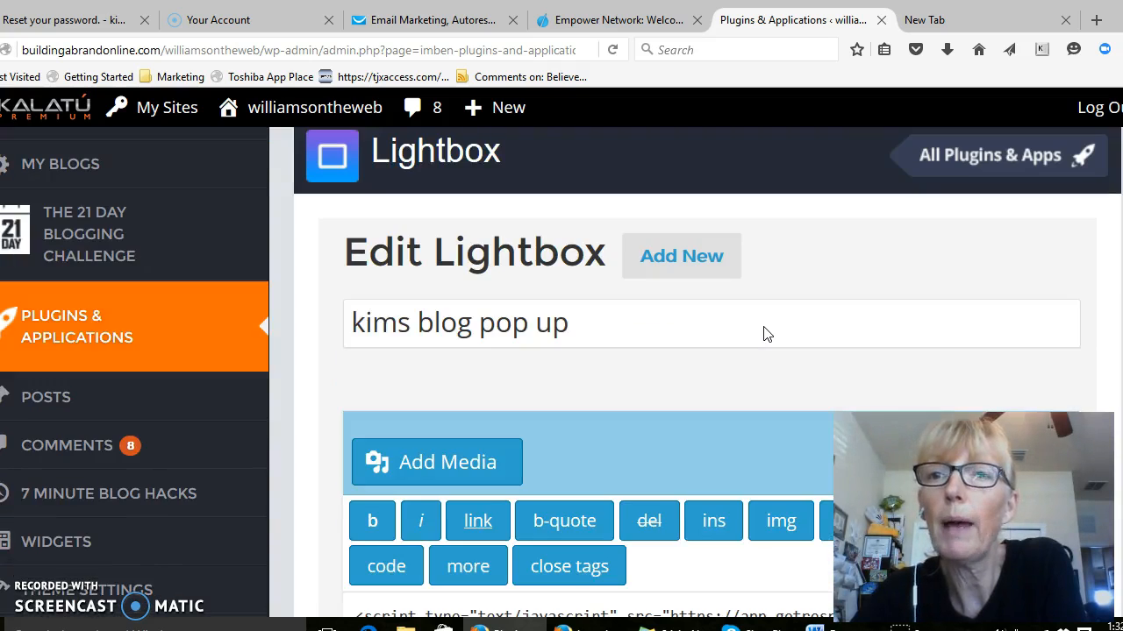
Open the live blog in the empty browser tab and view the full "Top 10 Tips For Success – Mark Zuckerberg" post
left_click(959, 28)
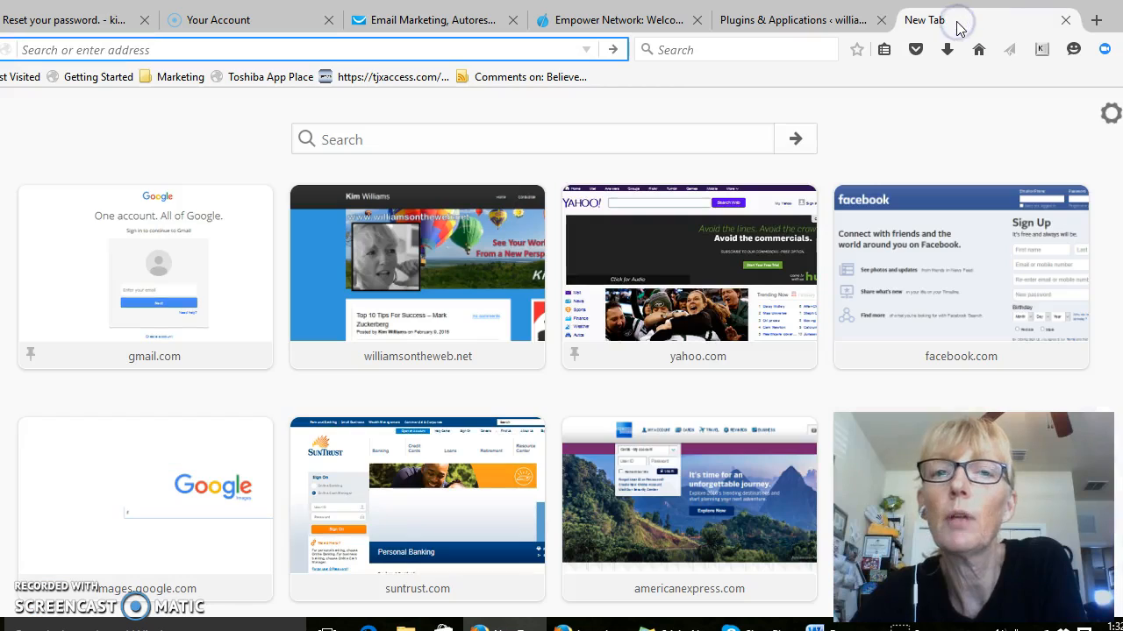
left_click(514, 276)
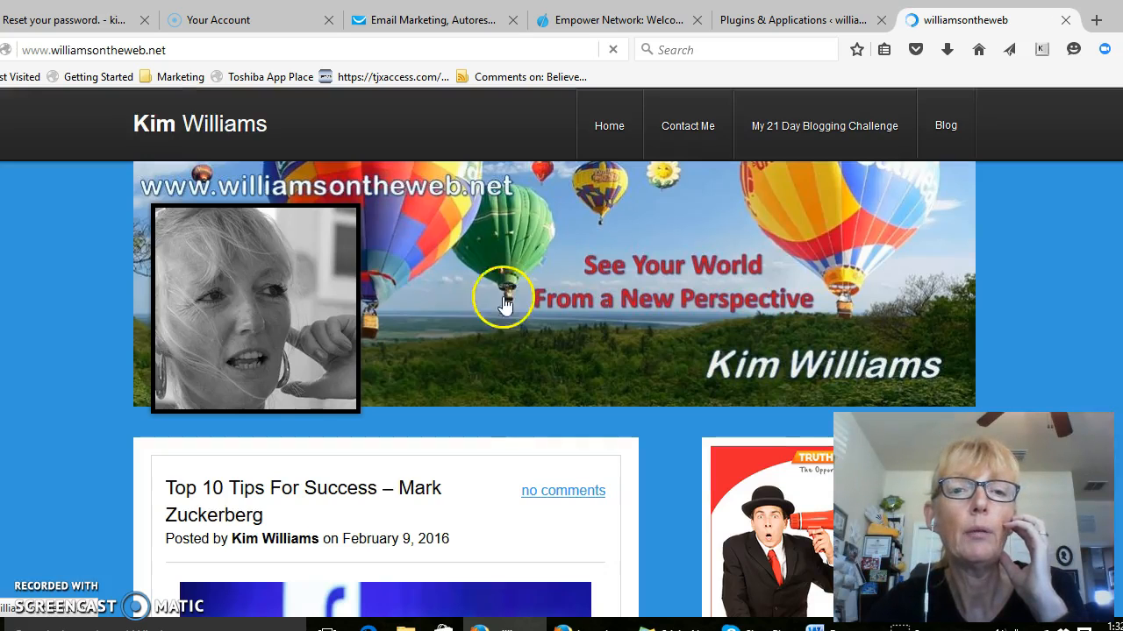
scroll(564, 454, "down", 5)
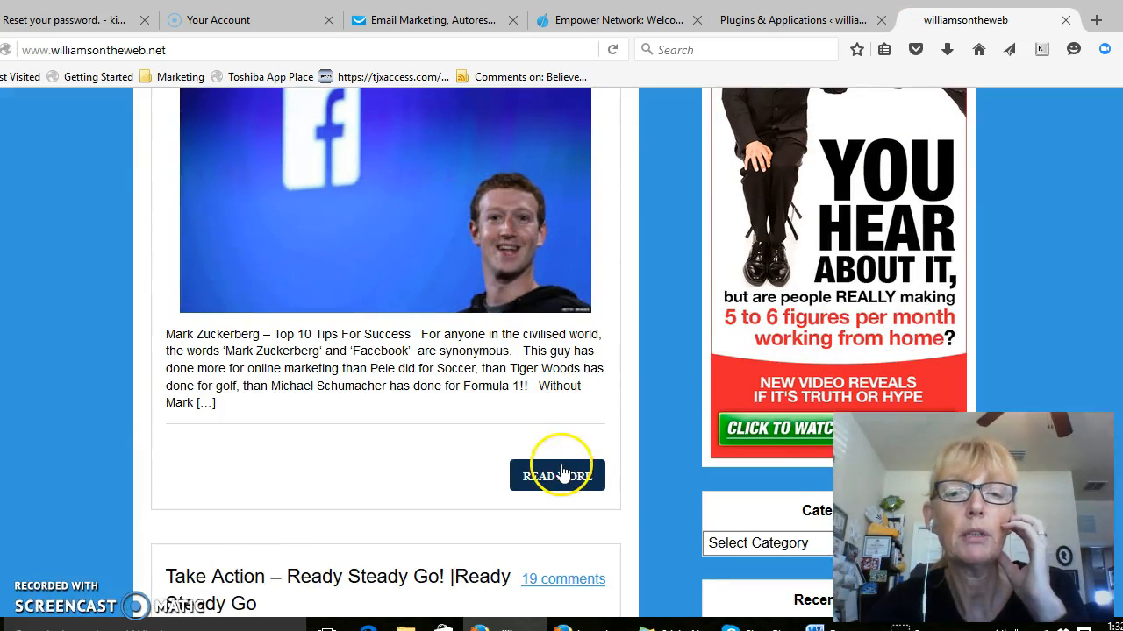
left_click(562, 475)
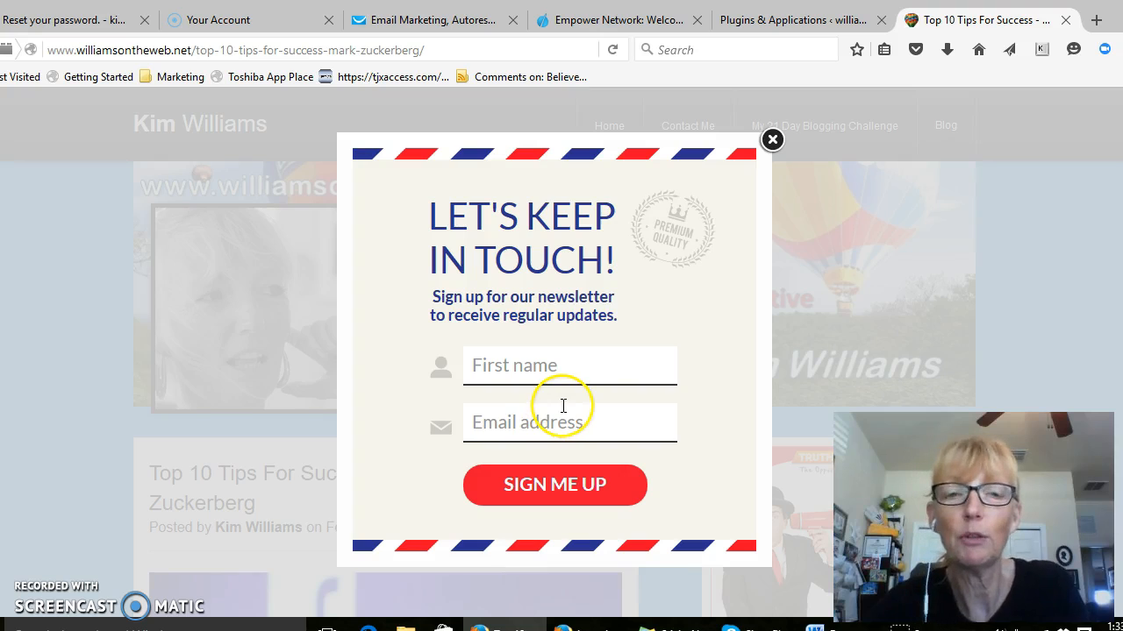
Test the newsletter sign-up pop-up by submitting it with empty fields, and close it
left_click(571, 485)
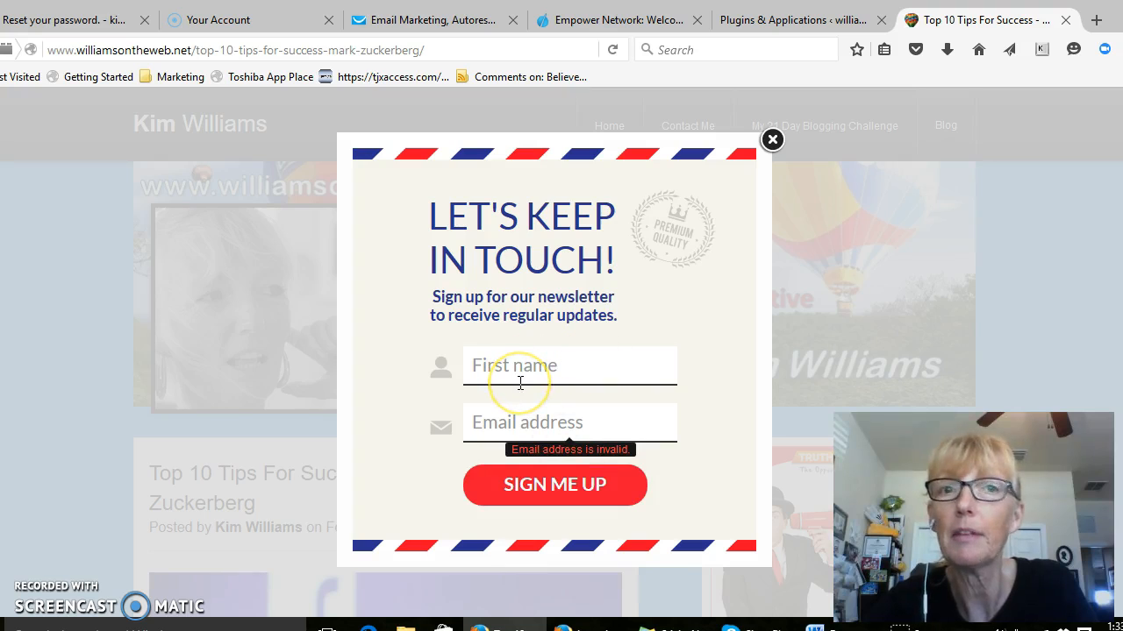
left_click(771, 139)
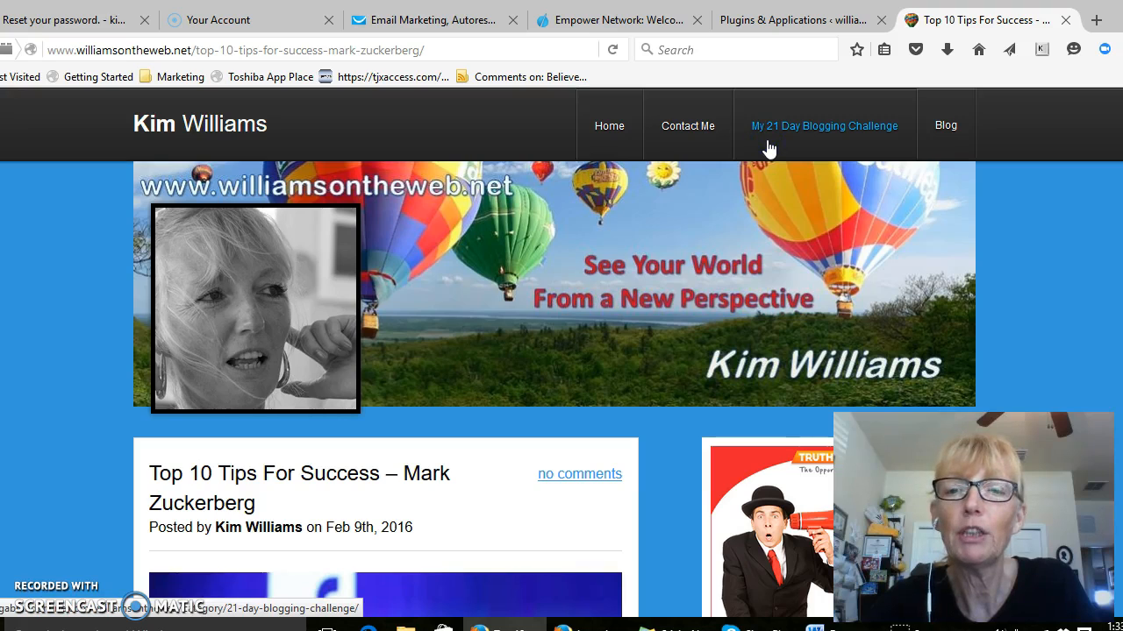